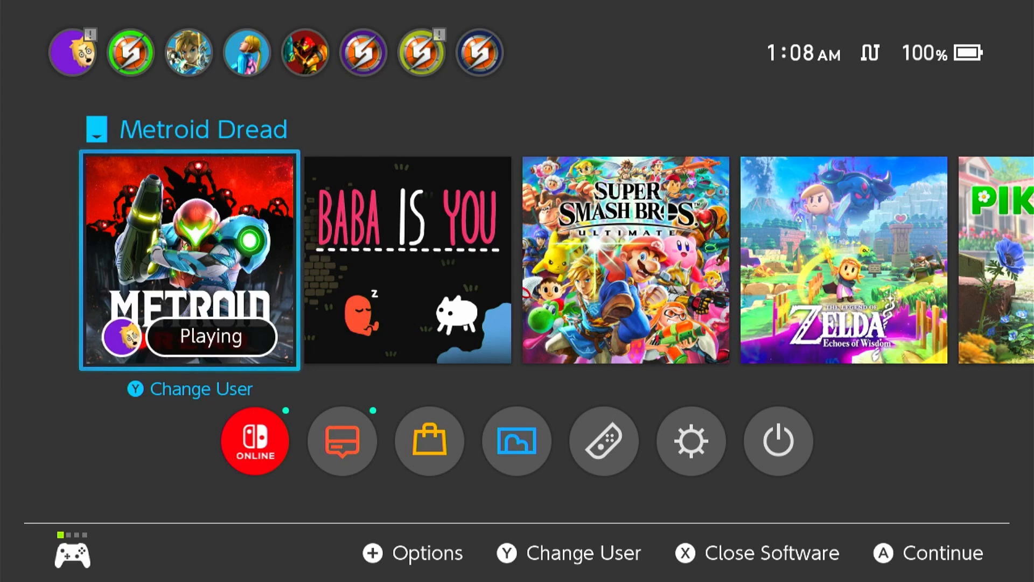
Open the console's System Settings
key(Down)
key(Right)
key(Right)
key(Right)
key(Right)
key(Right)
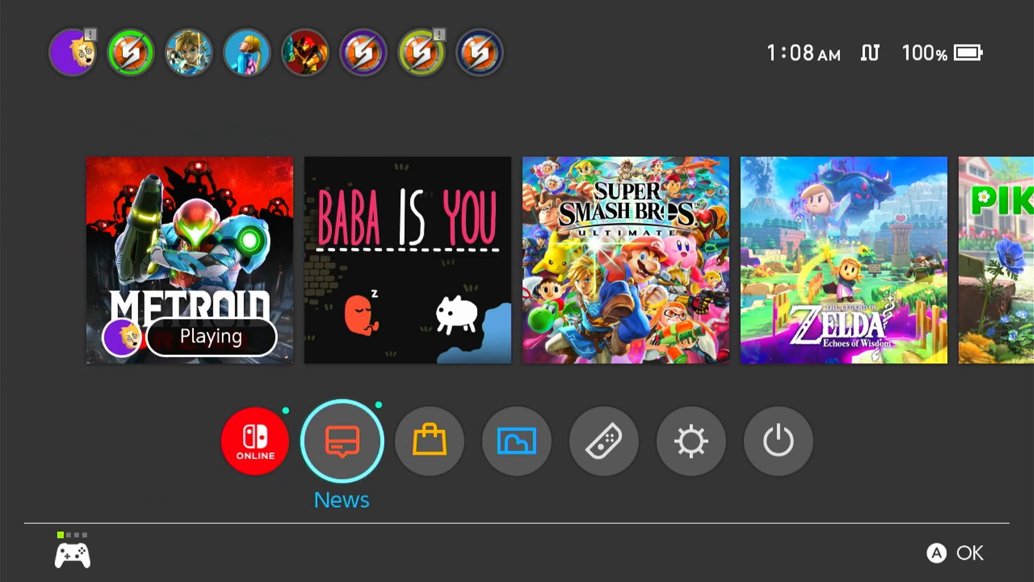
key(Return)
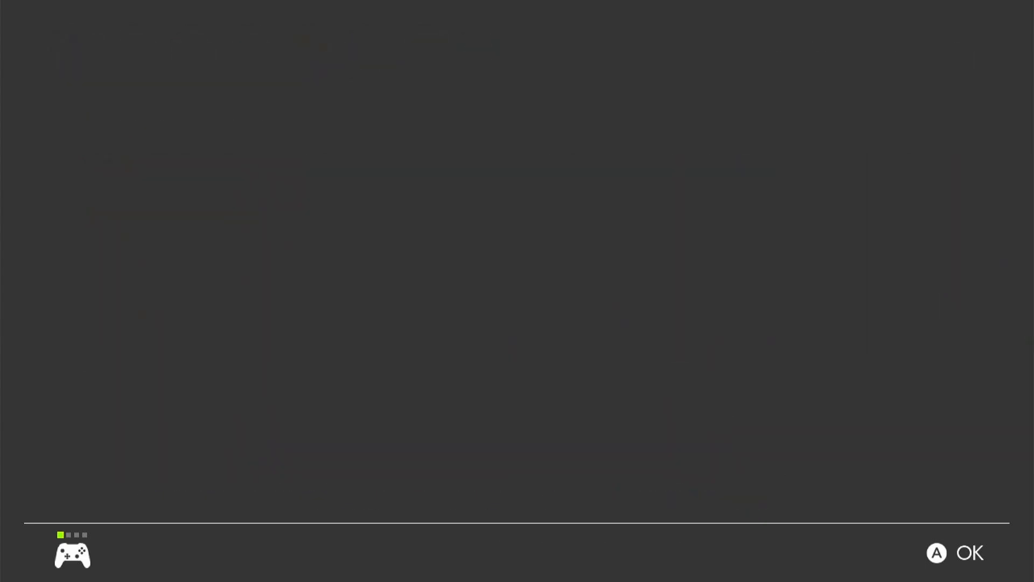
Go to the RGB Range option in the console's TV Settings
key(Down)
key(Down)
key(Down)
key(Down)
key(Down)
key(Down)
key(Down)
key(Down)
key(Down)
key(Down)
key(Down)
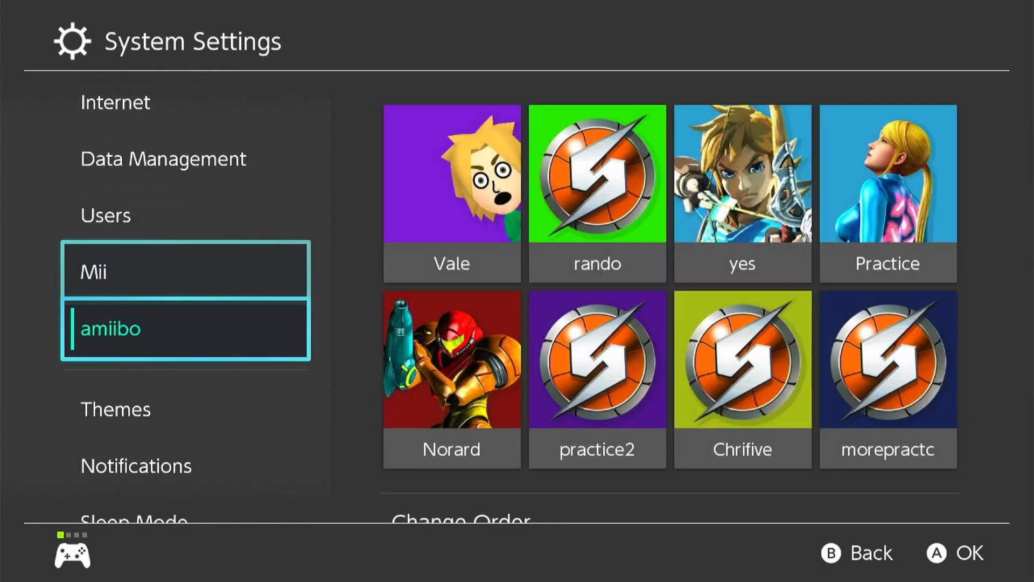
key(Down)
key(Down)
key(Down)
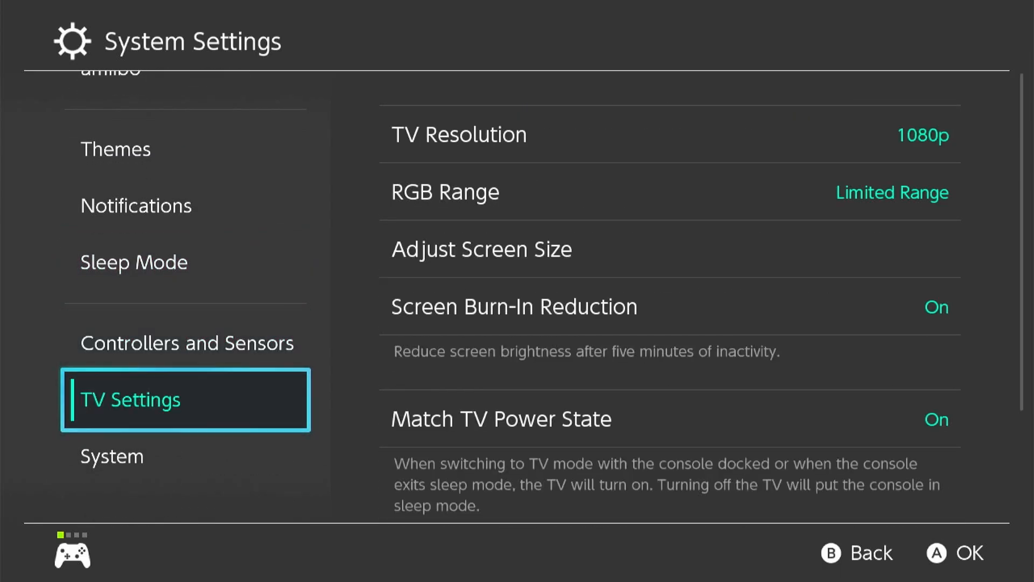
key(Right)
key(Down)
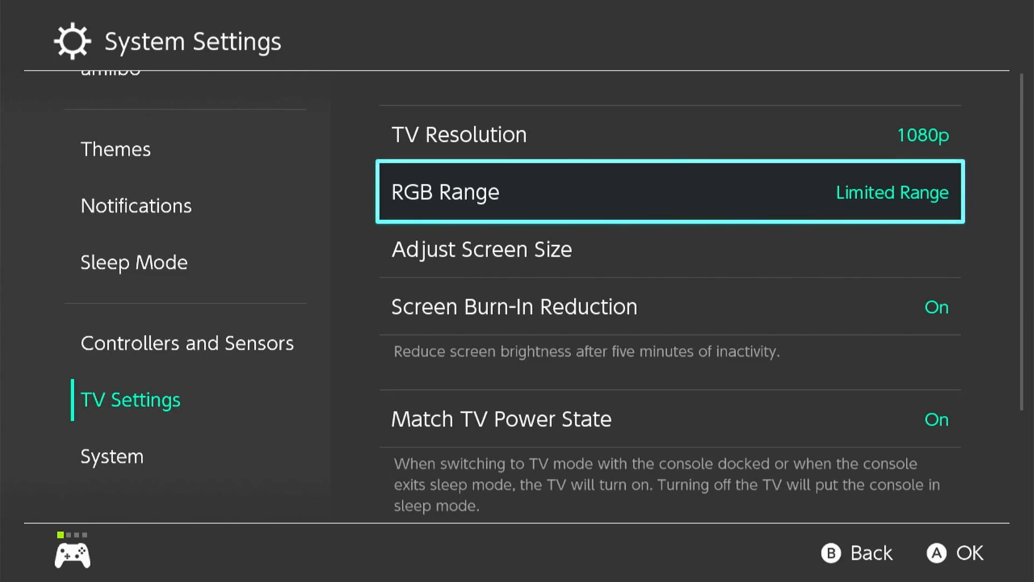
Return to Metroid Dread without installing the system update and open the game's brightness adjustment
key(Home)
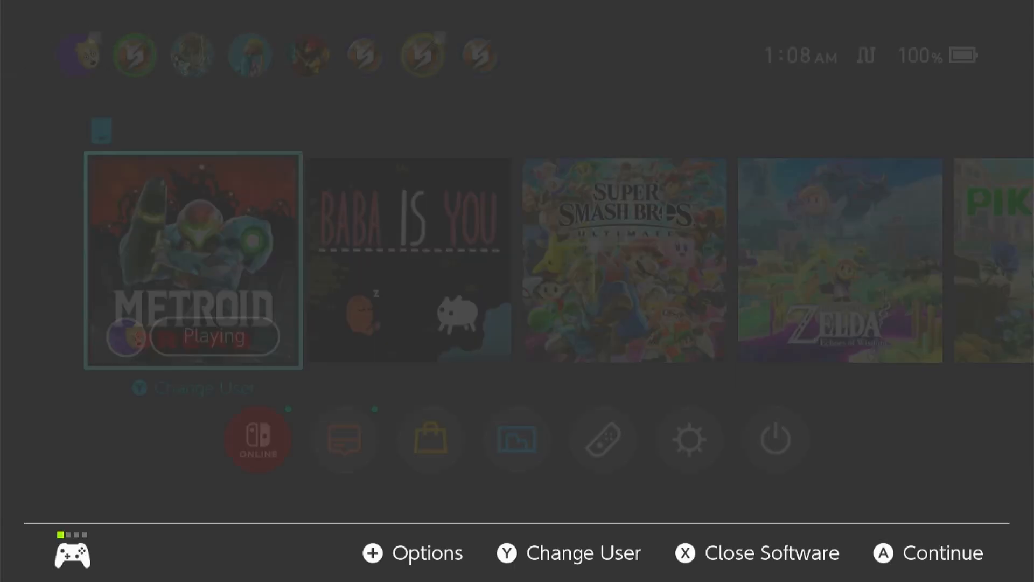
key(Return)
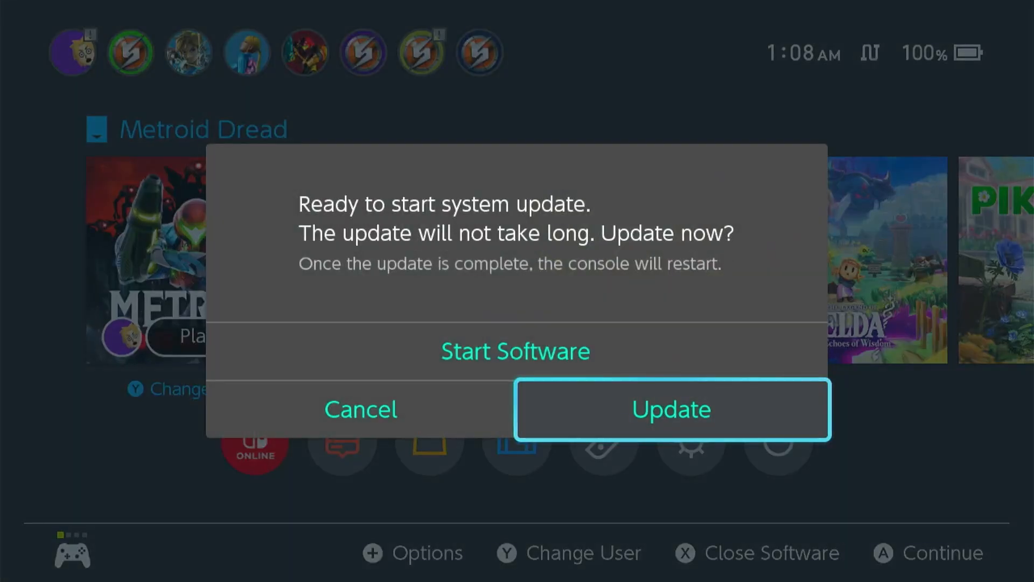
key(Up)
key(Return)
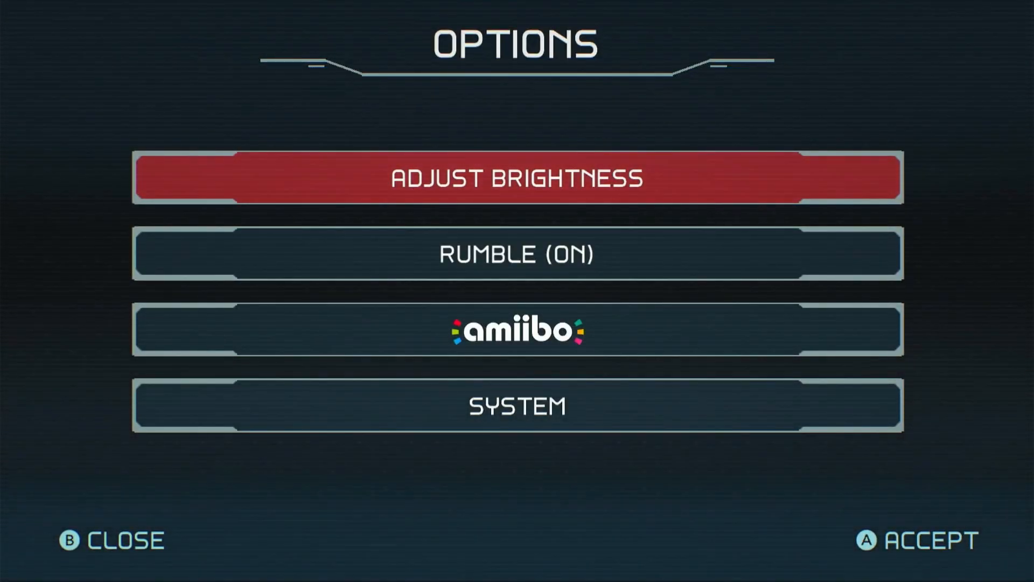
key(Return)
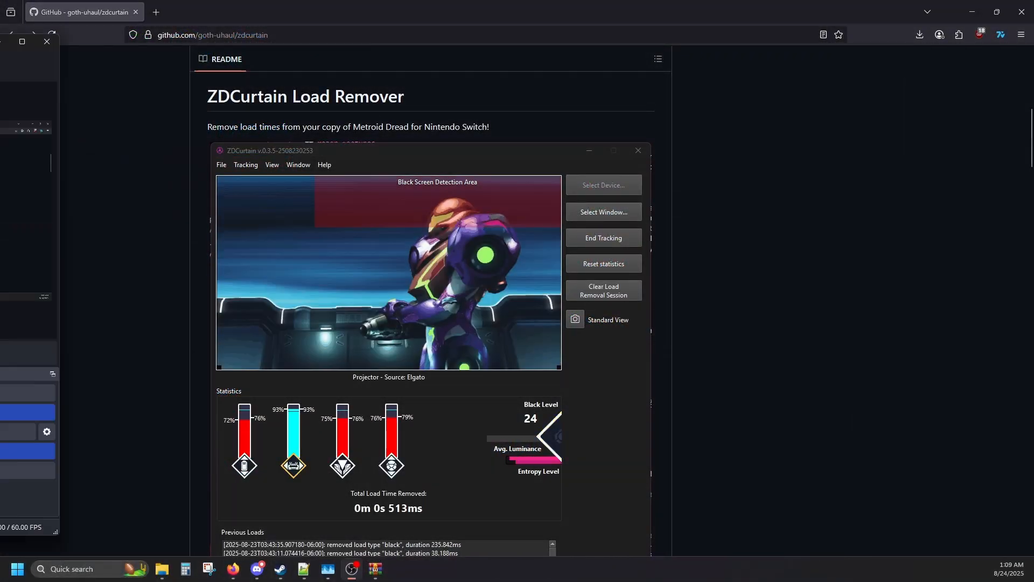
Bring the OBS Studio window into view and open a source projector of the Video Capture Device in a new window
drag(0, 38, 542, 46)
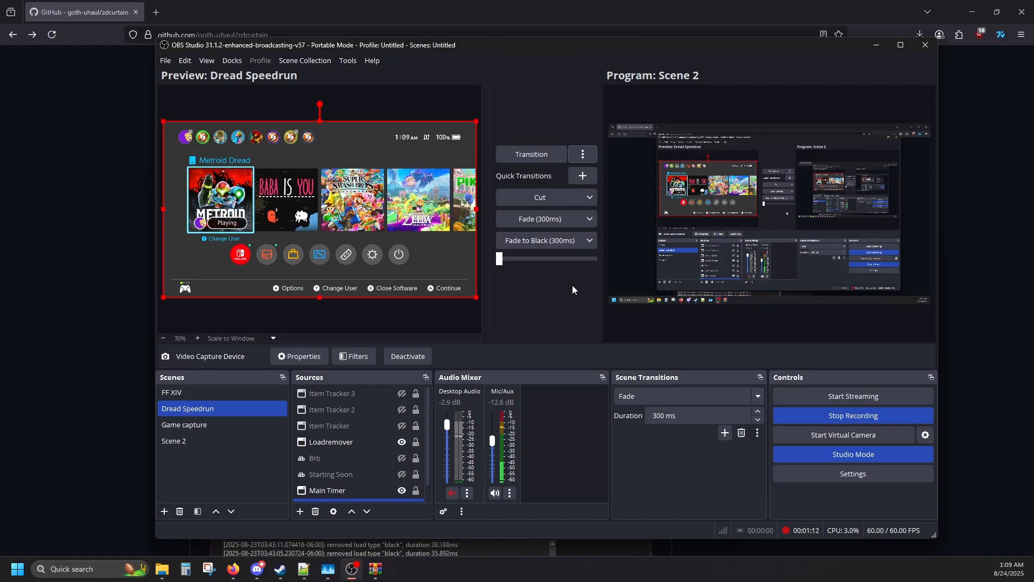
click(386, 458)
scroll(384, 458, down, 1)
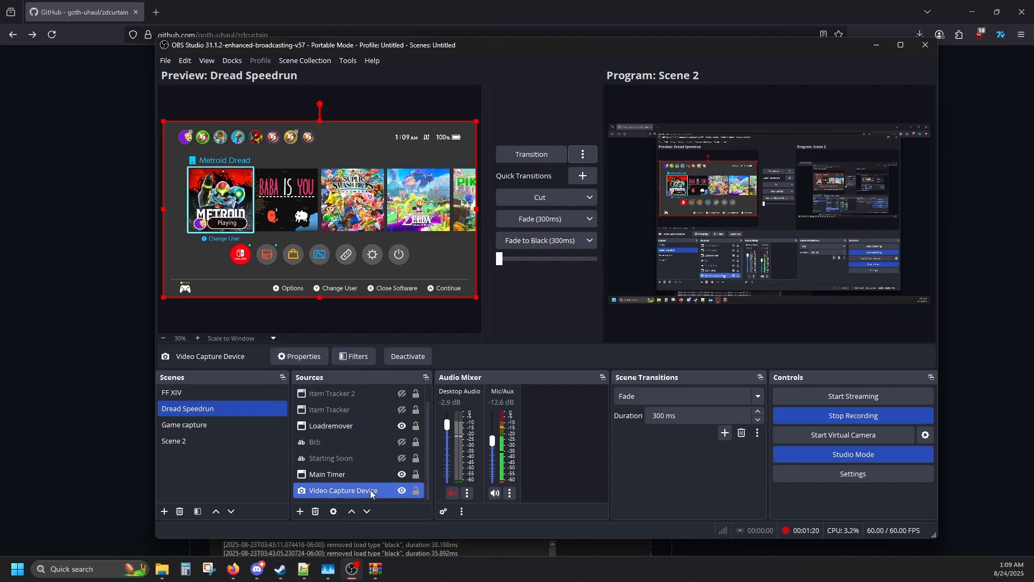
right_click(336, 496)
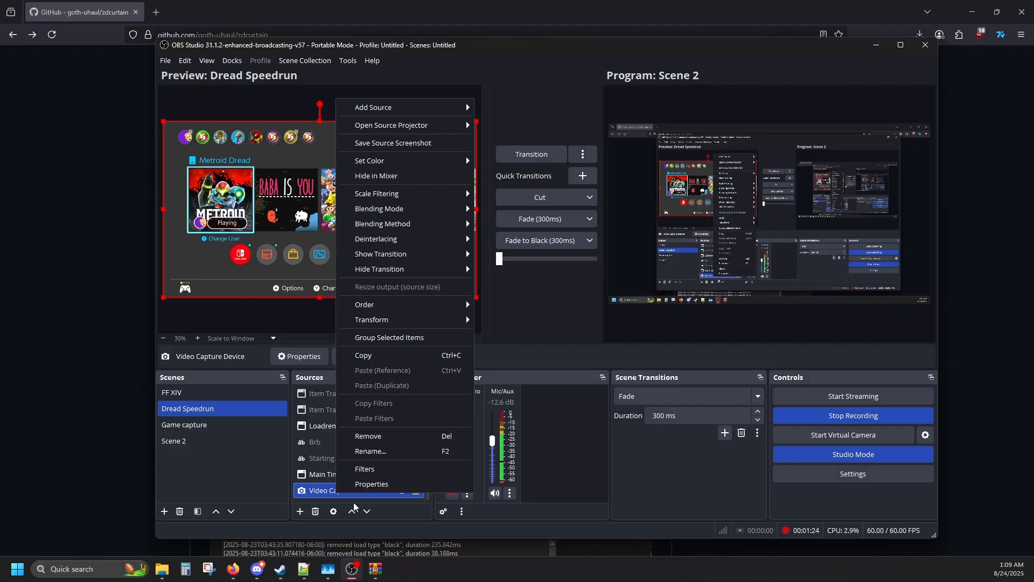
mouse_move(409, 125)
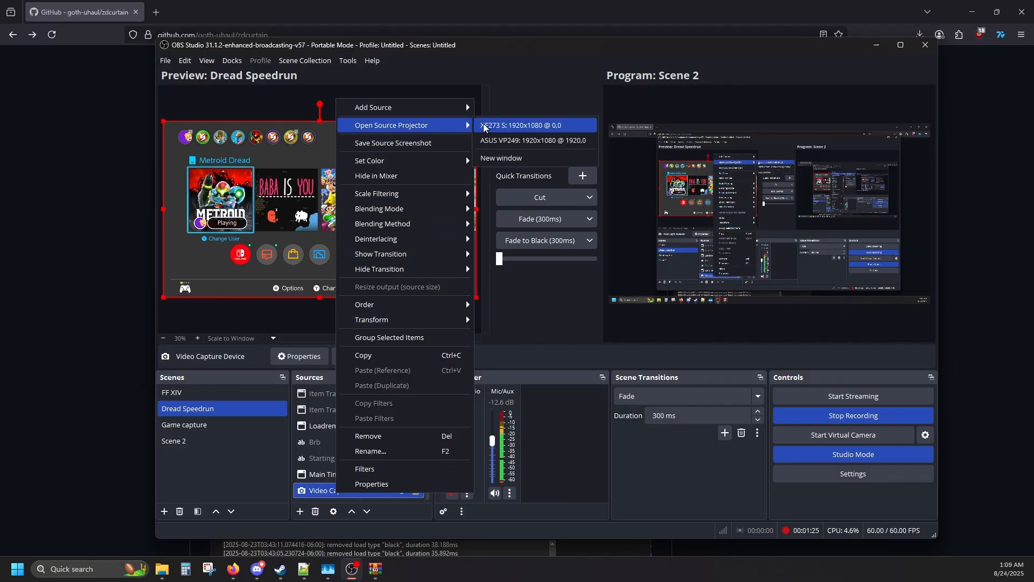
click(495, 158)
Move the projector window clear of the OBS preview, enlarge it and fit the window to its content
drag(499, 198, 887, 10)
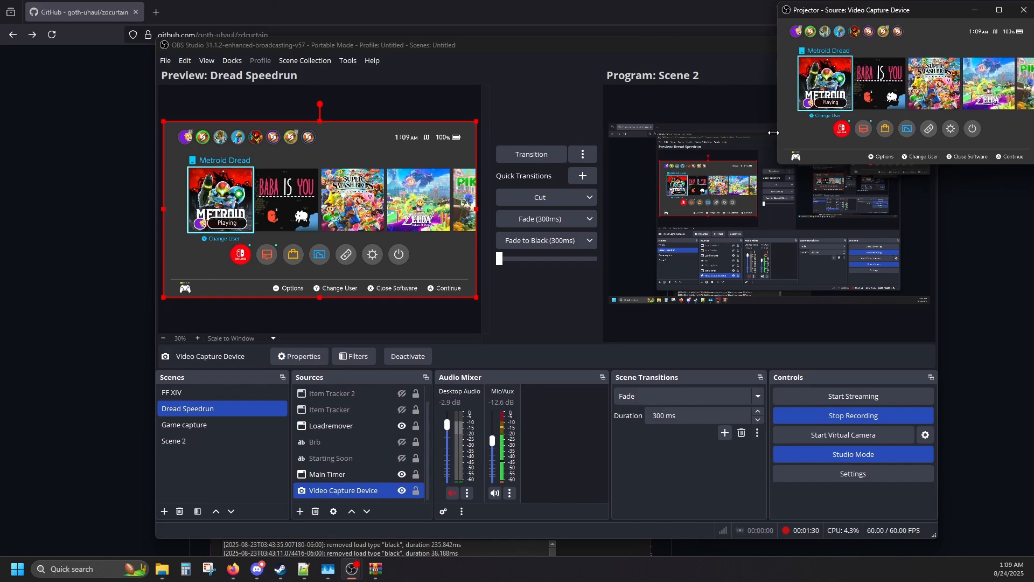
drag(776, 164, 495, 390)
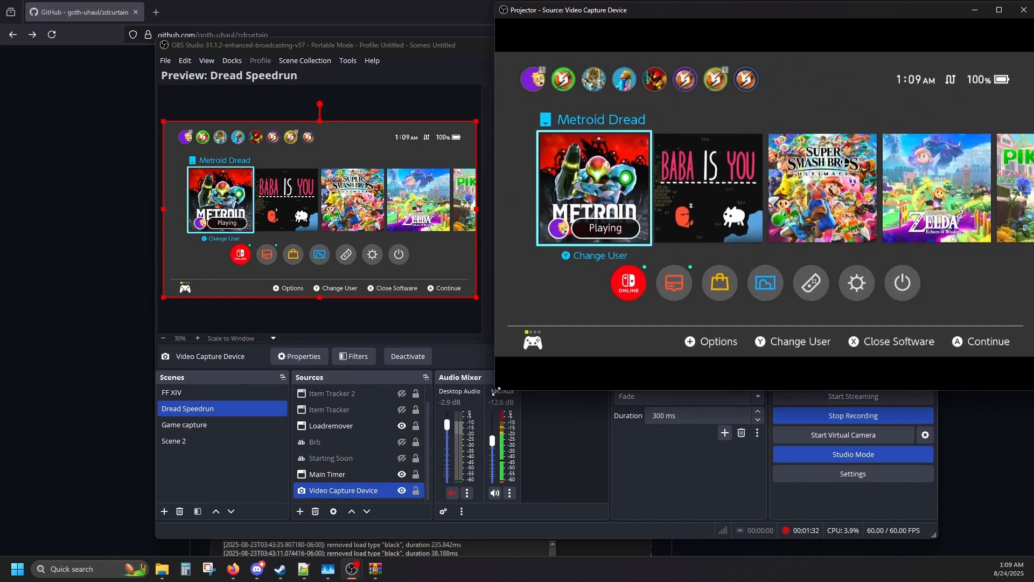
right_click(808, 153)
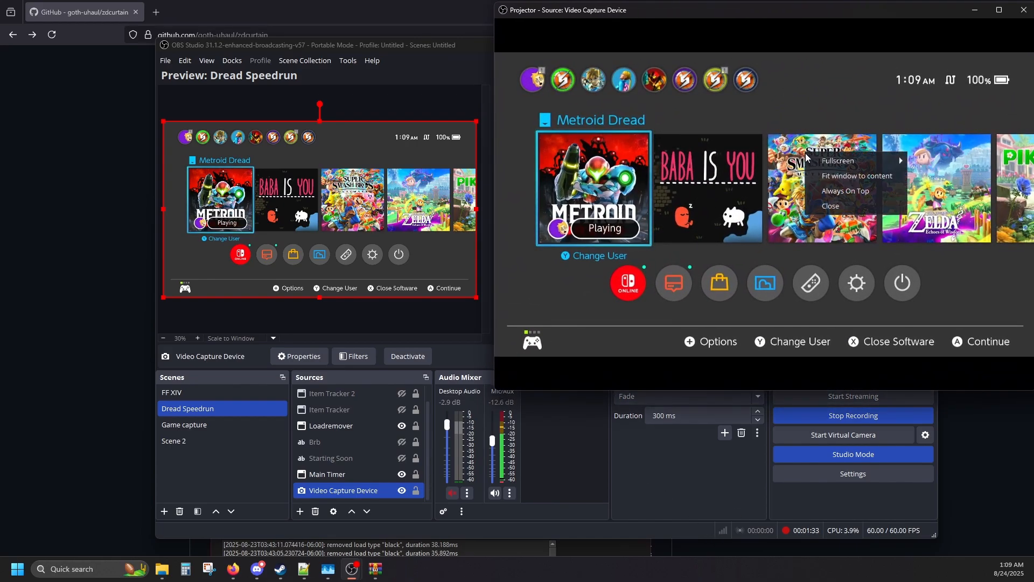
click(832, 176)
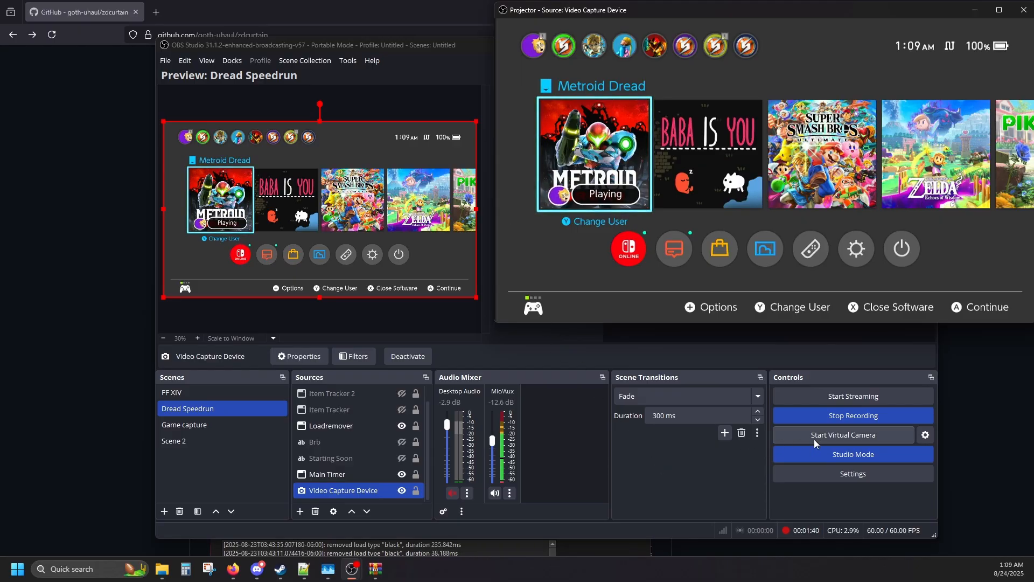
Review the virtual camera settings and accept Source as output type with Video Capture Device as output selection
click(923, 430)
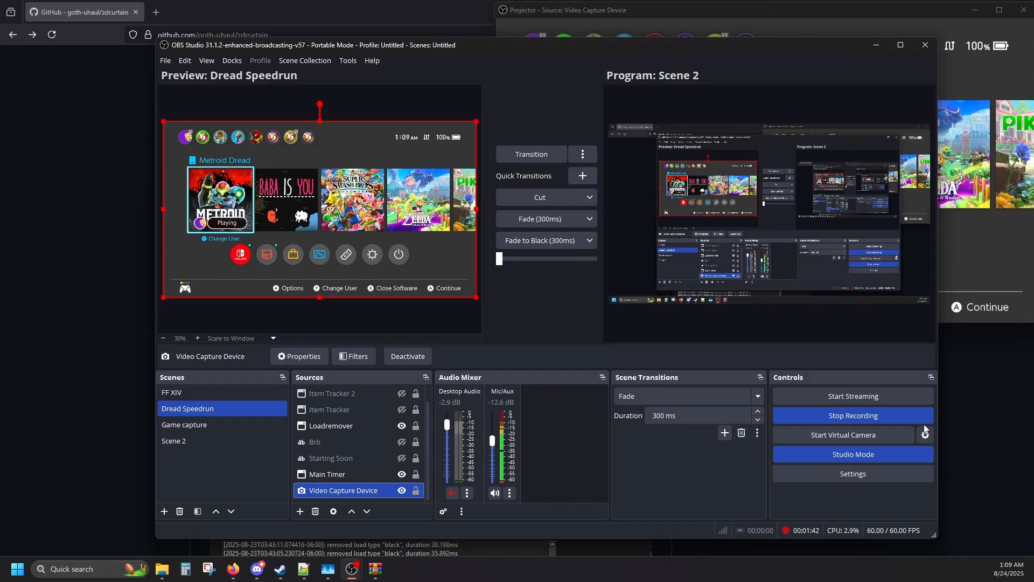
click(924, 436)
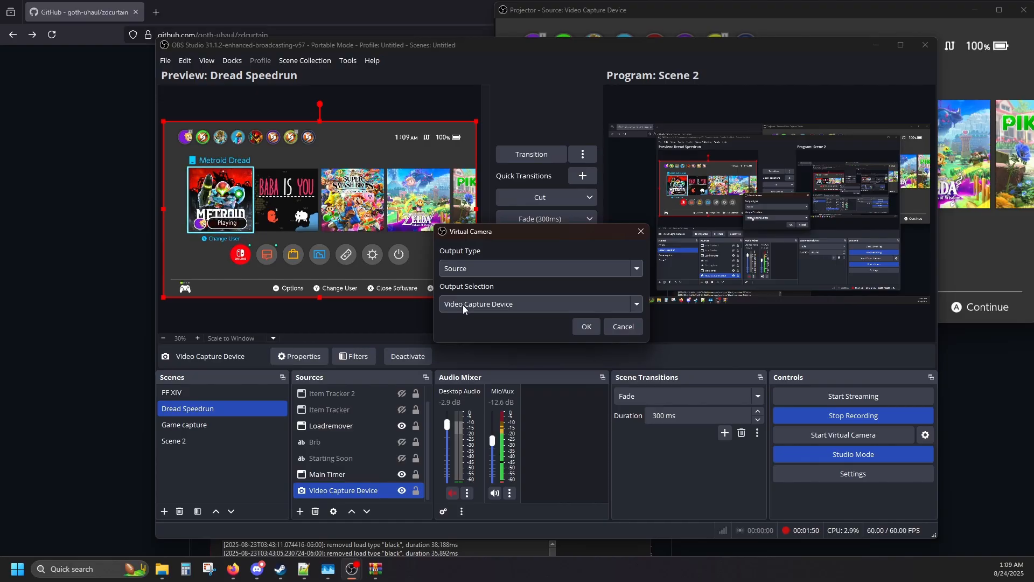
click(583, 332)
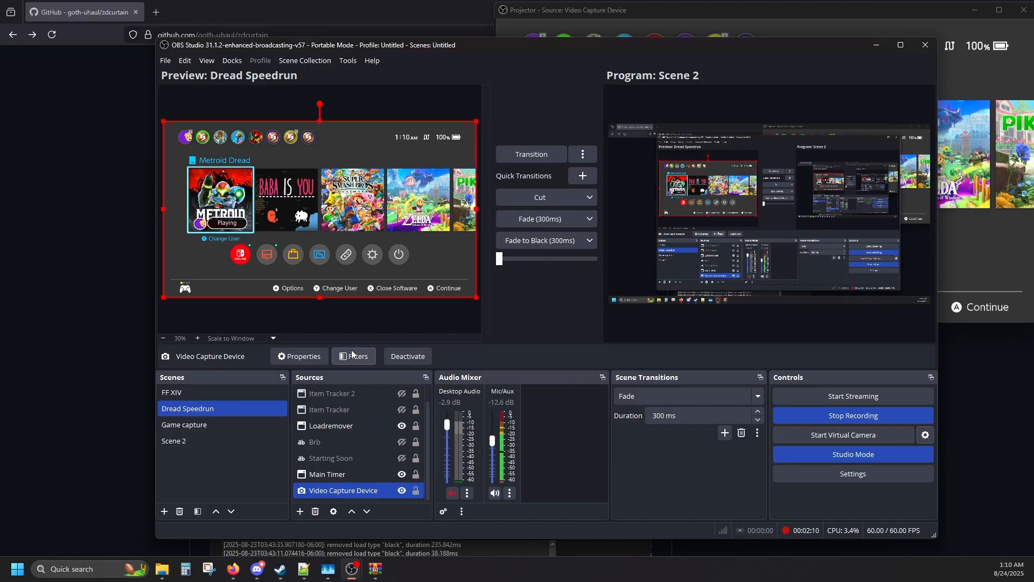
Check the filters of the Video Capture Device and move the OBS window off the screen
click(370, 354)
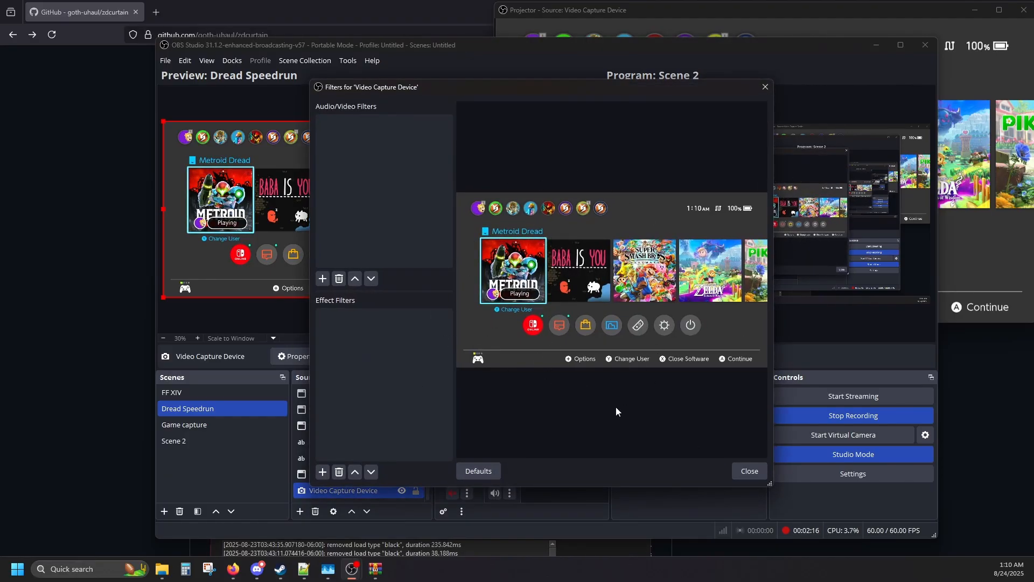
click(733, 470)
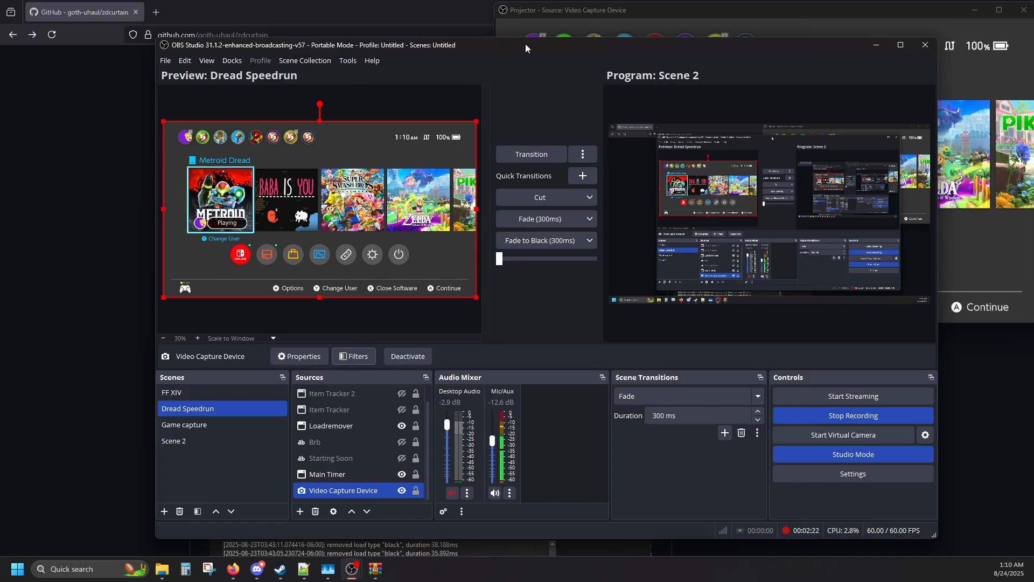
drag(525, 44, 0, 32)
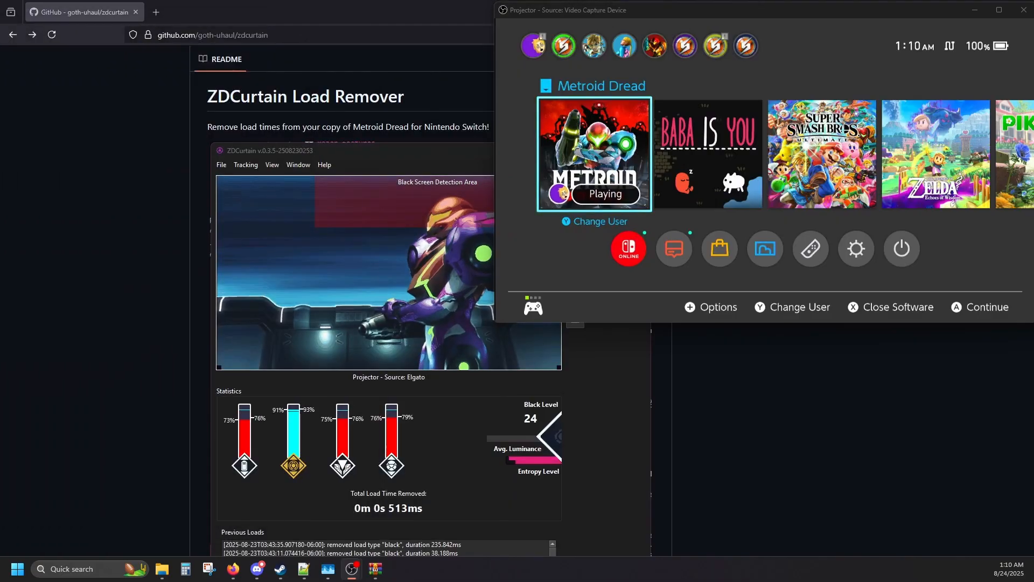
Switch to the browser and open the 0.3.5-beta release page of the zdcurtain repository
click(264, 82)
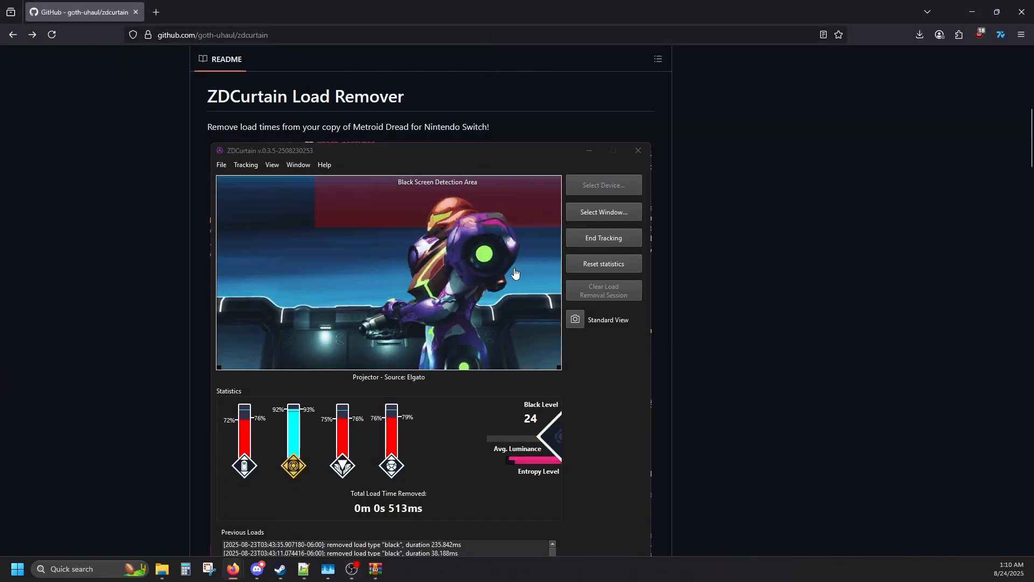
scroll(591, 330, up, 2)
scroll(591, 329, up, 7)
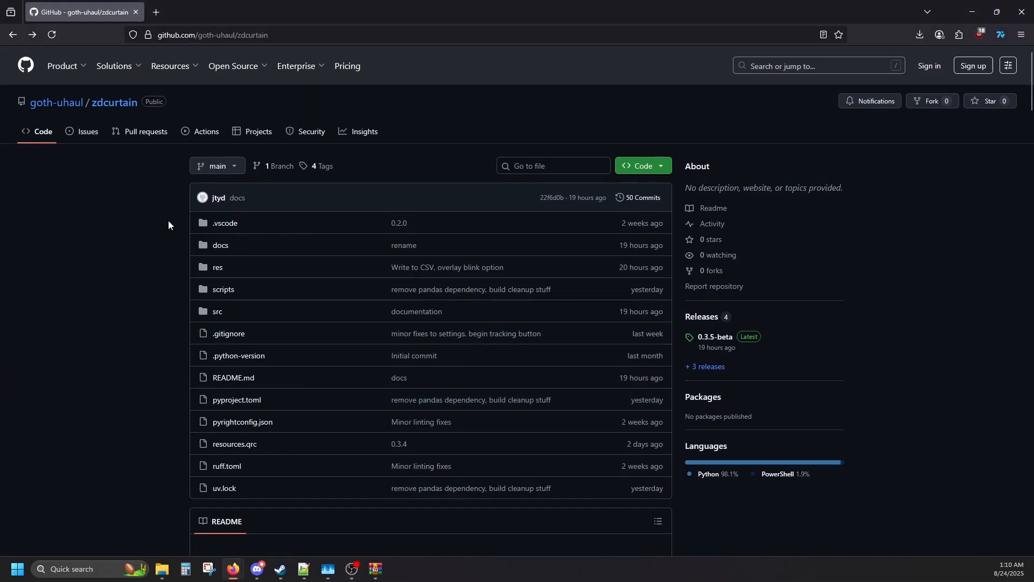
scroll(887, 304, down, 2)
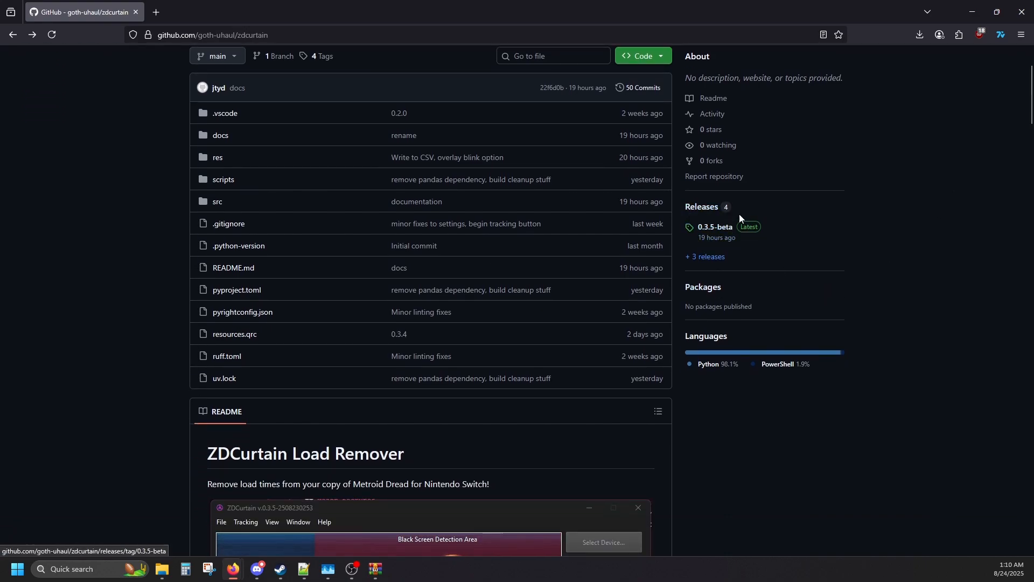
click(747, 233)
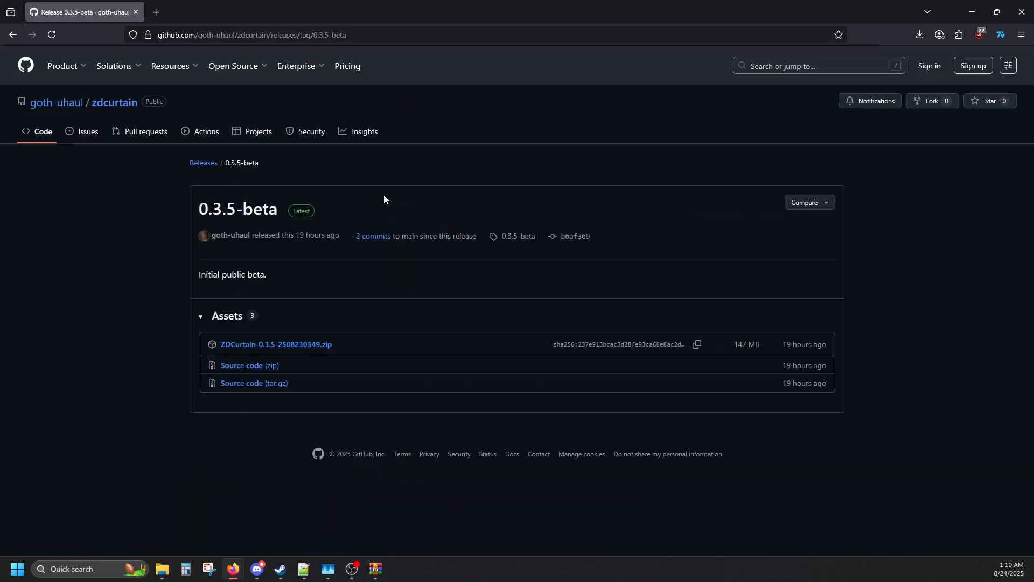
Start downloading ZDCurtain-0.3.5-2508230349.zip from the release assets and cancel the download
drag(210, 217, 250, 210)
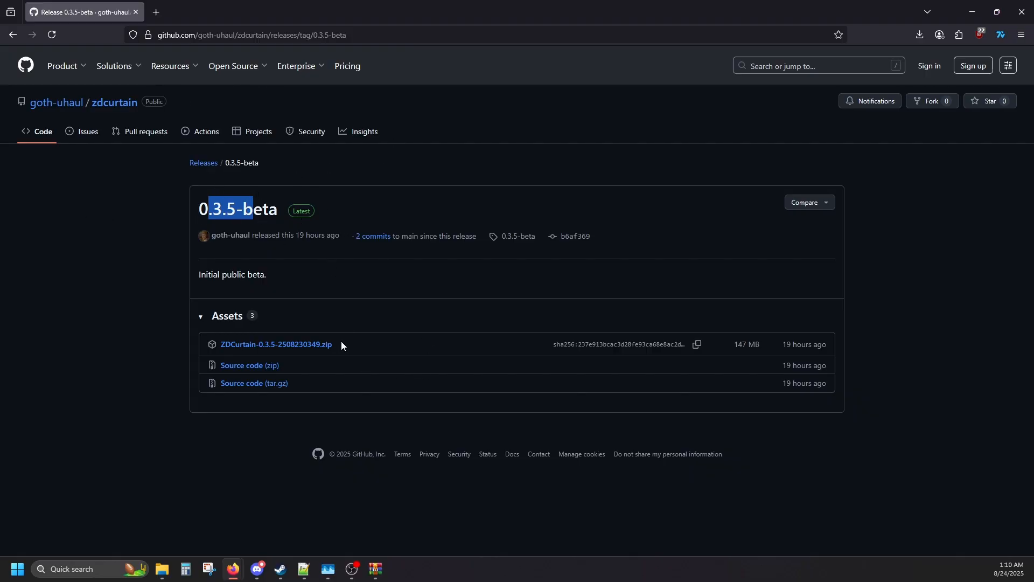
click(323, 345)
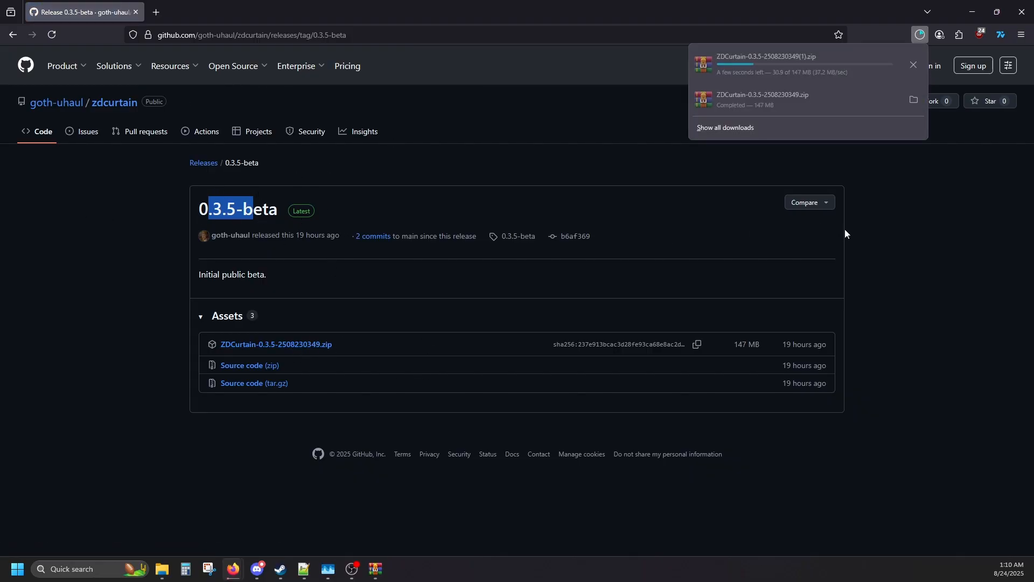
click(913, 65)
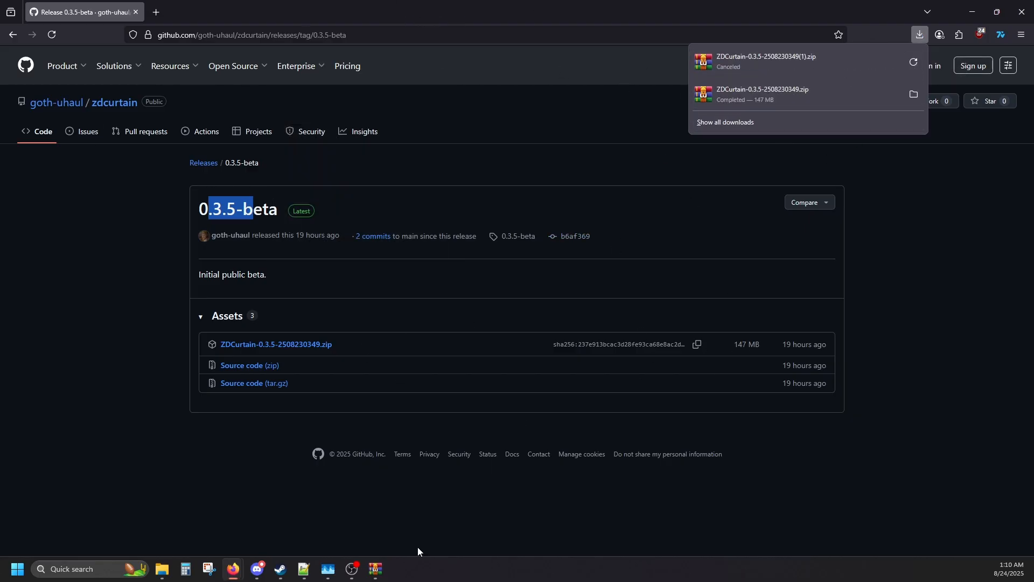
Show the ZDCurtain archive in WinRAR, close the Downloads tab in File Explorer and place the ZDCurtain folder window beside the archive
click(377, 574)
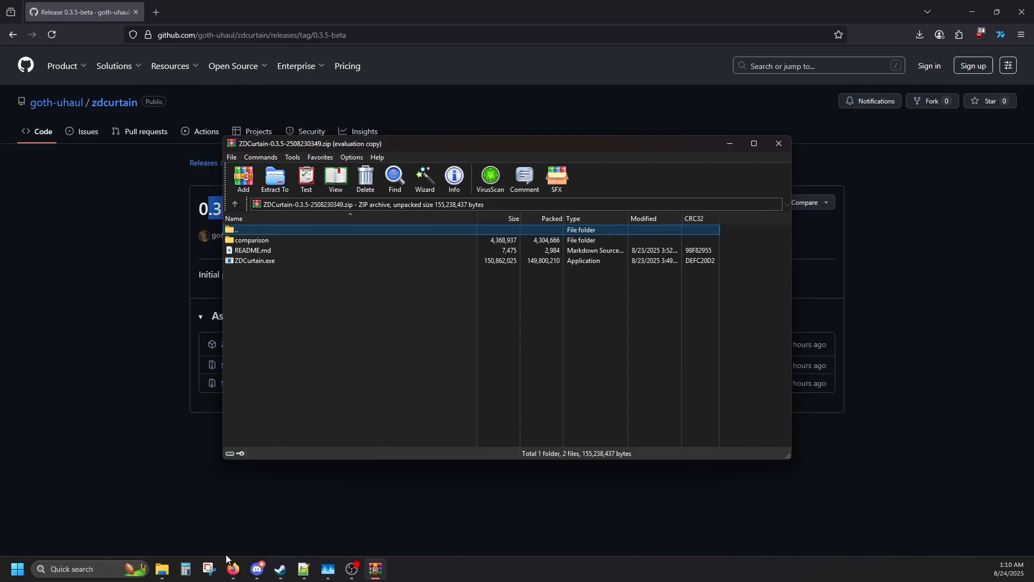
mouse_move(163, 570)
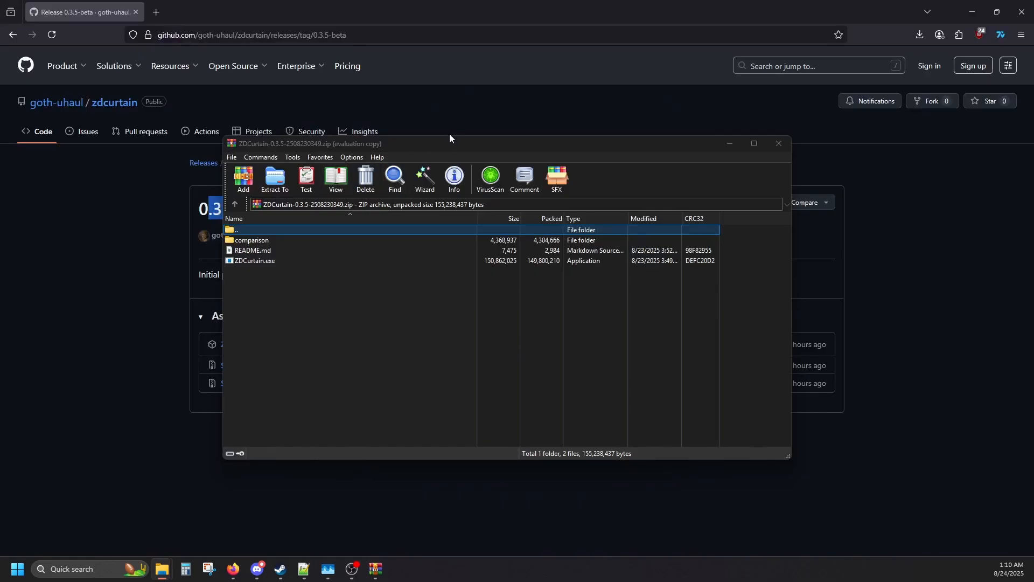
click(138, 526)
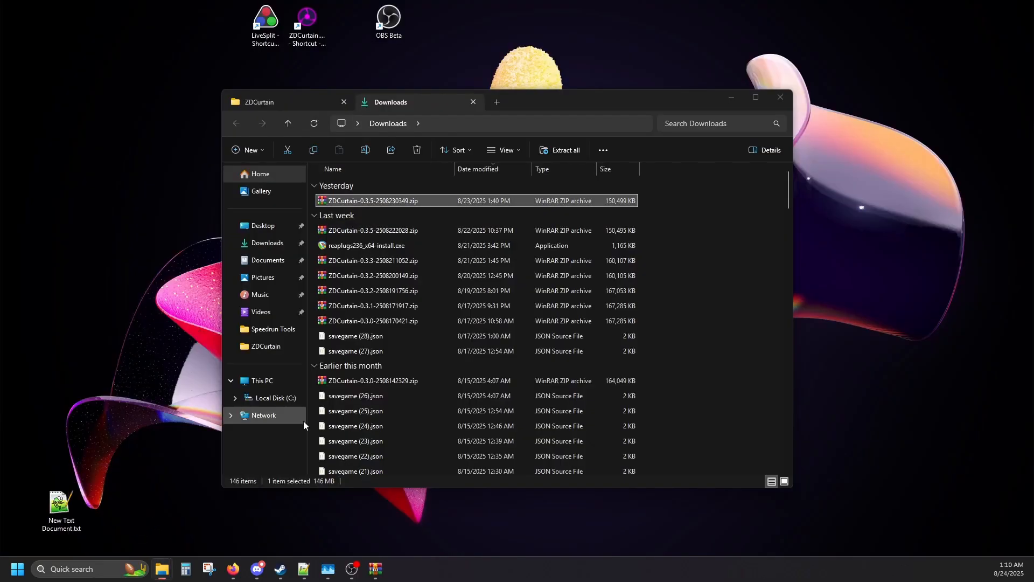
click(292, 100)
click(473, 101)
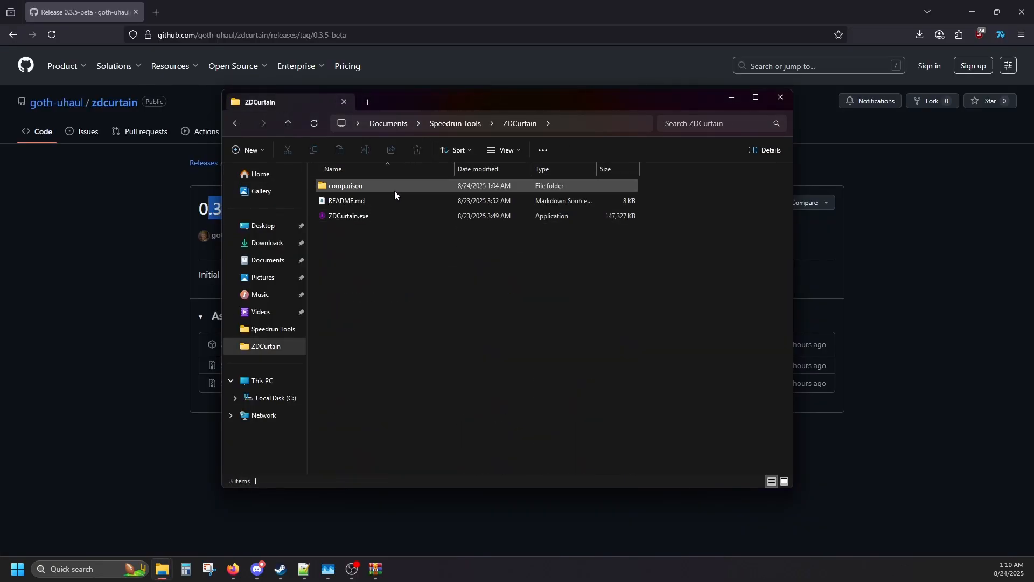
drag(415, 108, 556, 130)
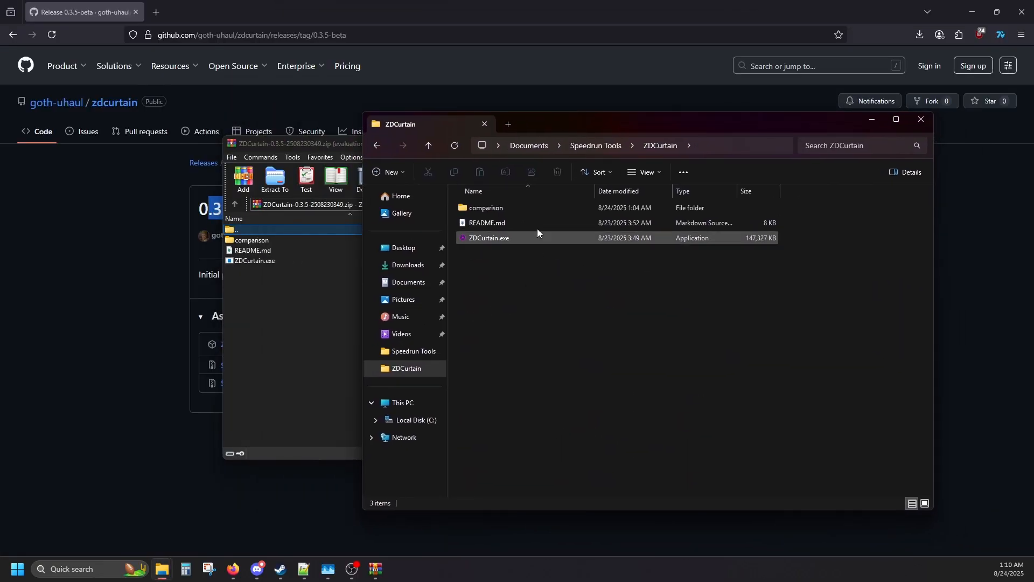
Close the ZDCurtain archive window, then launch ZDCurtain.exe from the ZDCurtain folder and dismiss the missing-settings notice
click(305, 353)
click(778, 144)
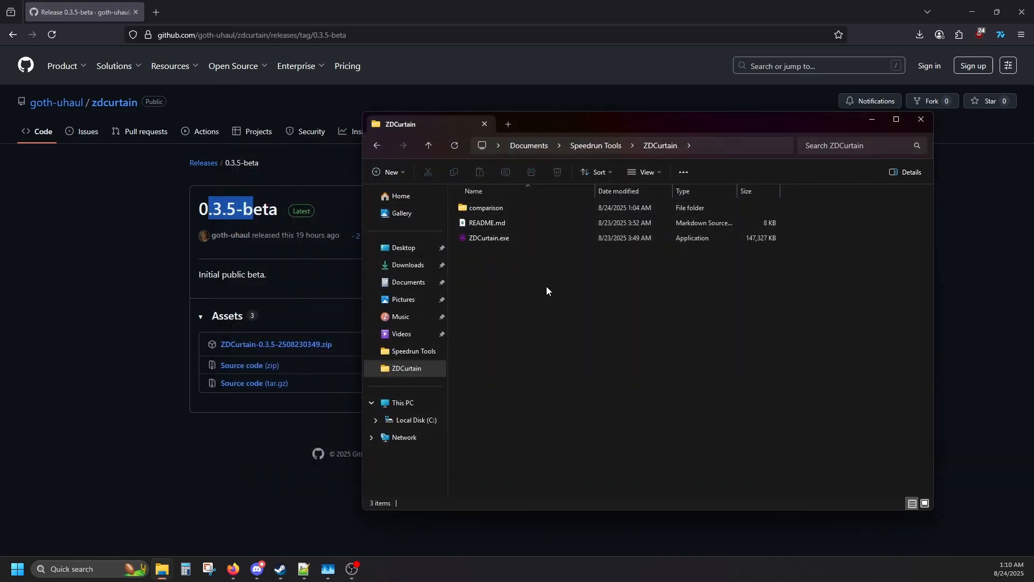
double_click(493, 240)
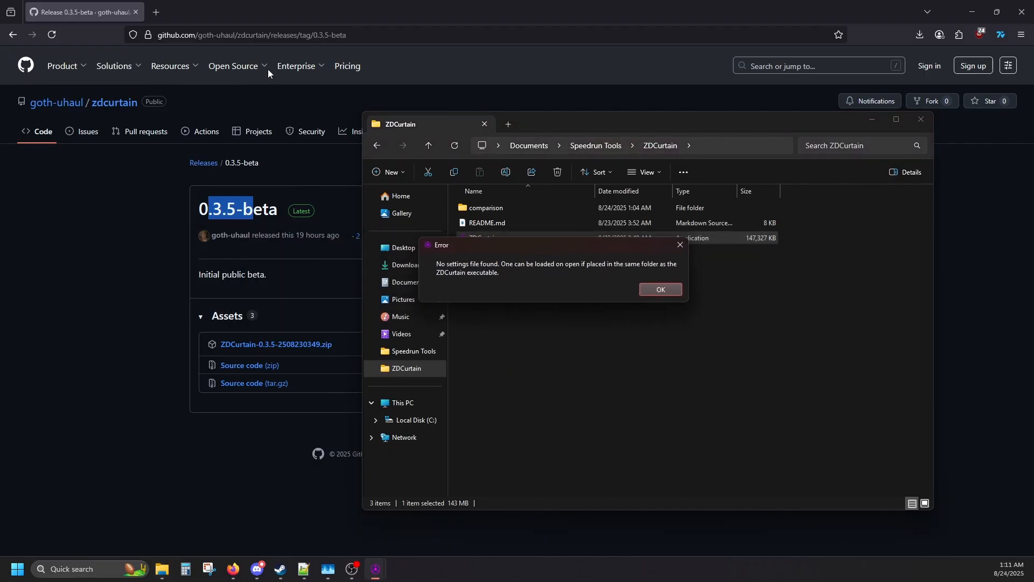
click(671, 290)
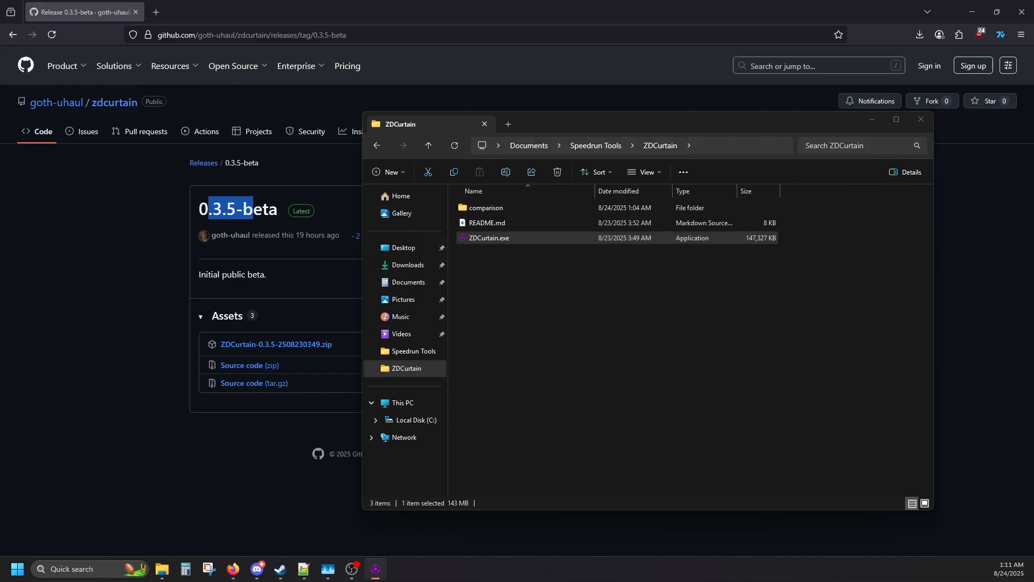
drag(532, 70, 503, 67)
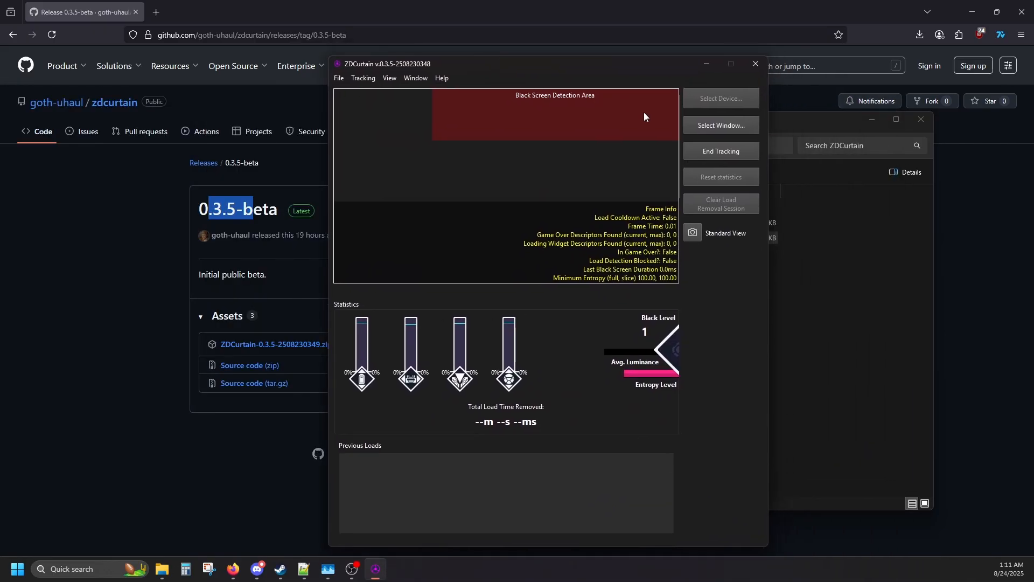
Minimize the browser and select the Video Capture Device projector window as ZDCurtain's capture source
click(975, 14)
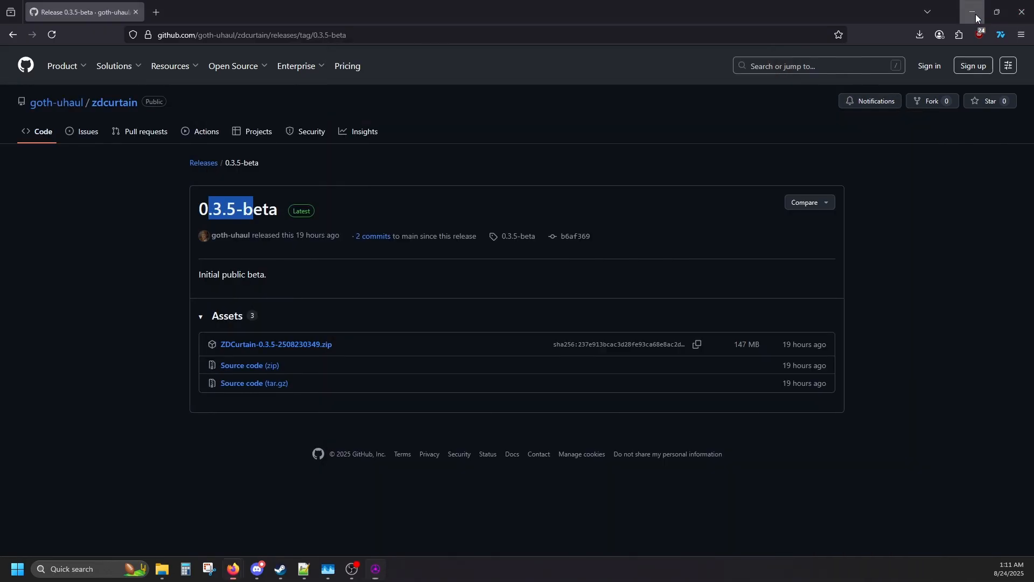
click(974, 14)
drag(554, 69, 537, 64)
click(679, 115)
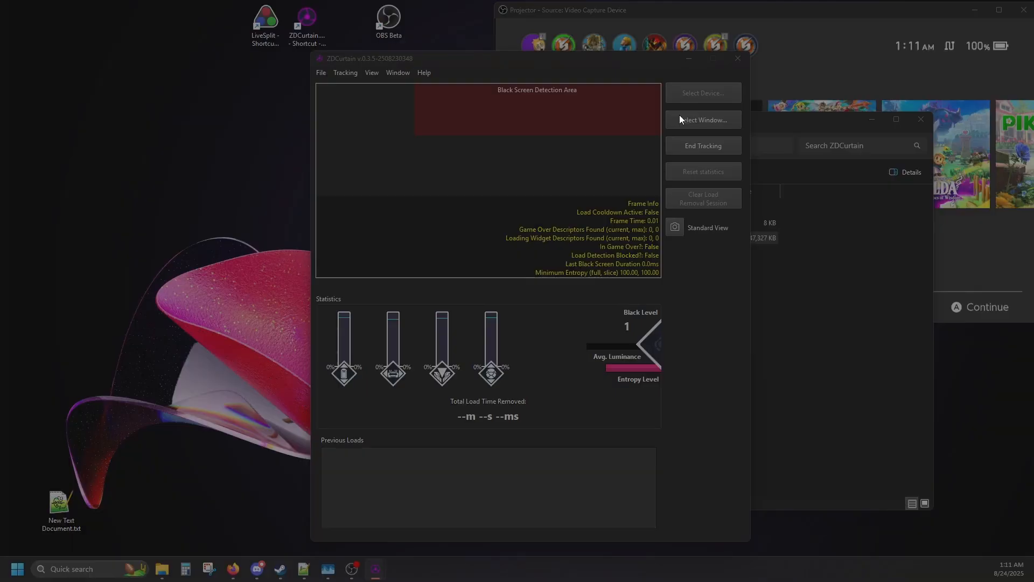
click(876, 59)
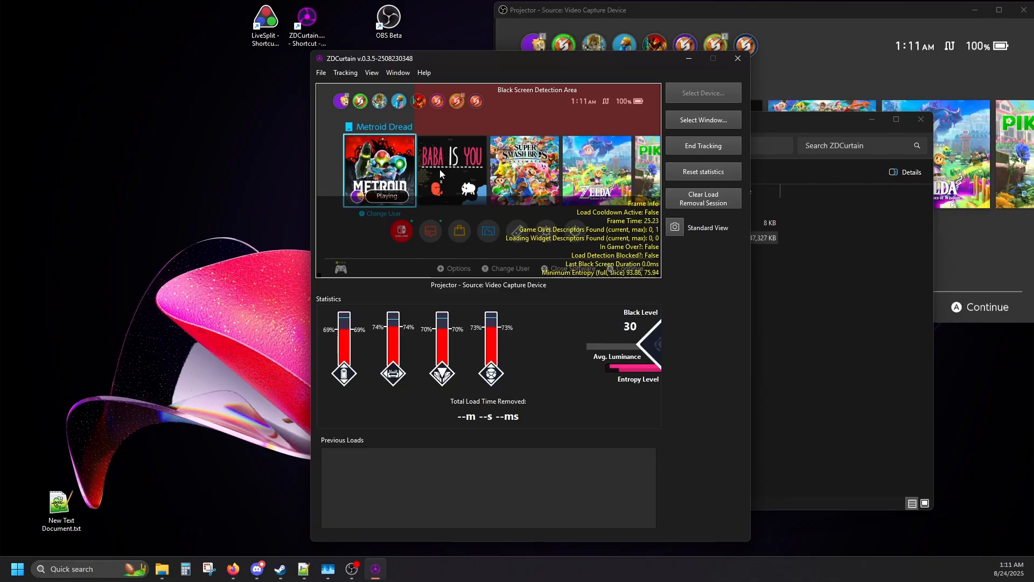
Switch to the OBS Studio main window and start the virtual camera
mouse_move(352, 568)
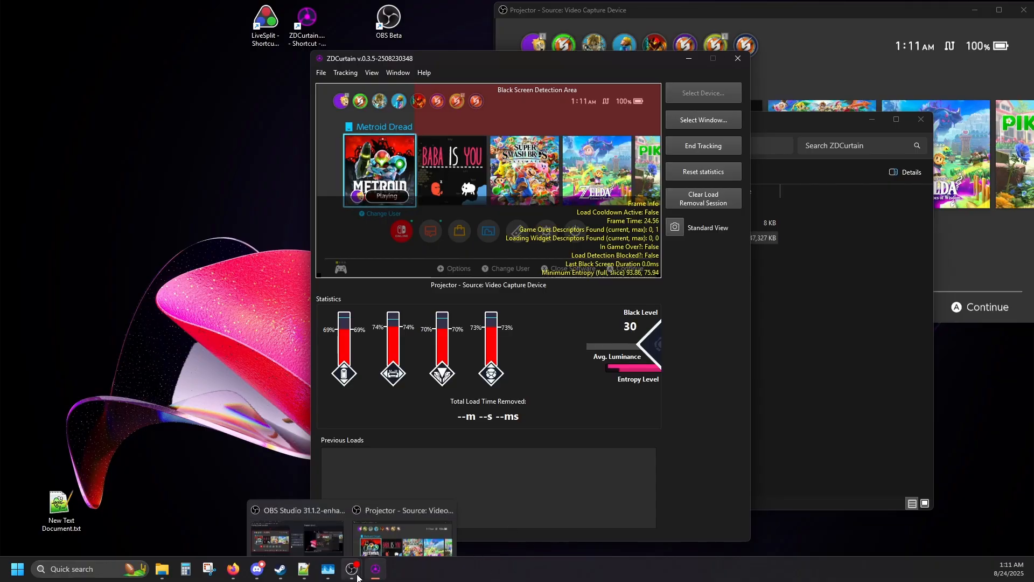
click(403, 512)
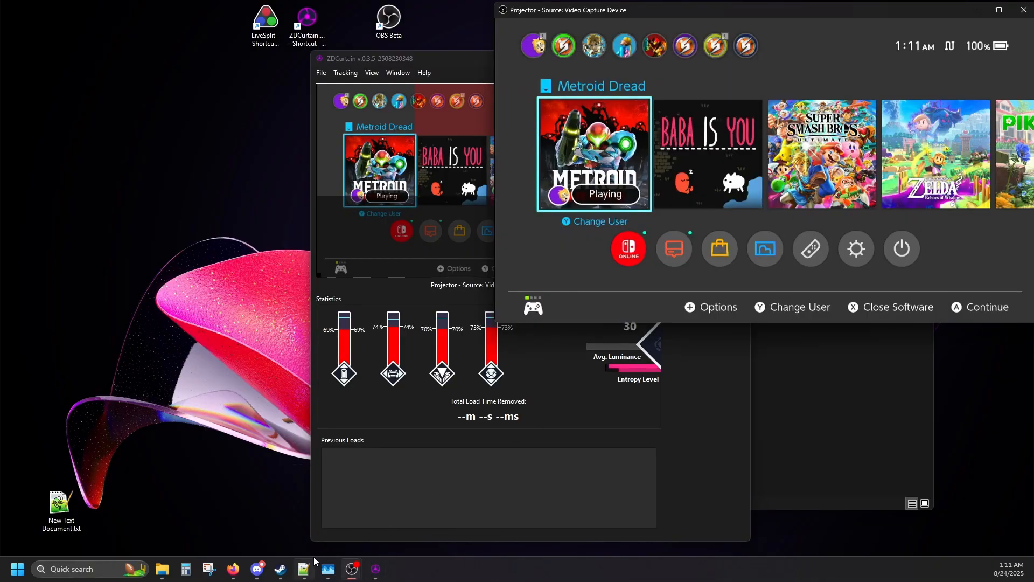
click(342, 505)
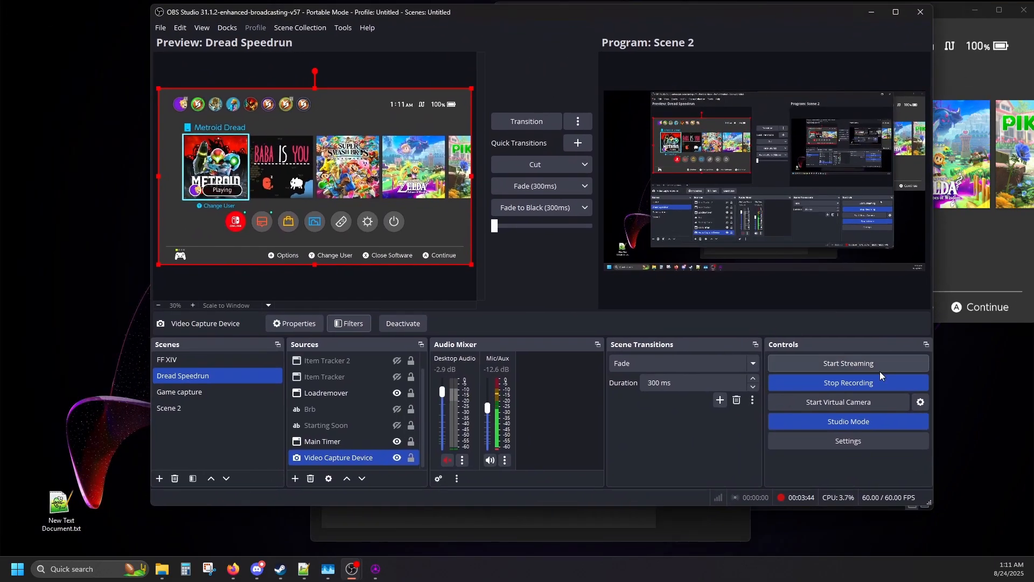
click(832, 403)
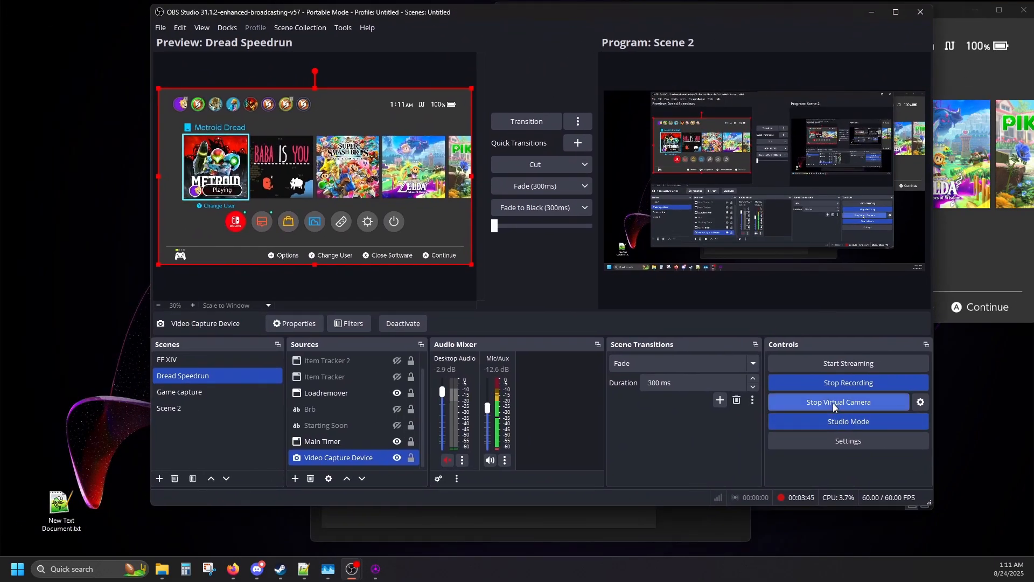
Set ZDCurtain's capture method to Video Capture Device with OBS Virtual Camera as the device, and move the settings dialog off the preview
click(671, 531)
click(344, 74)
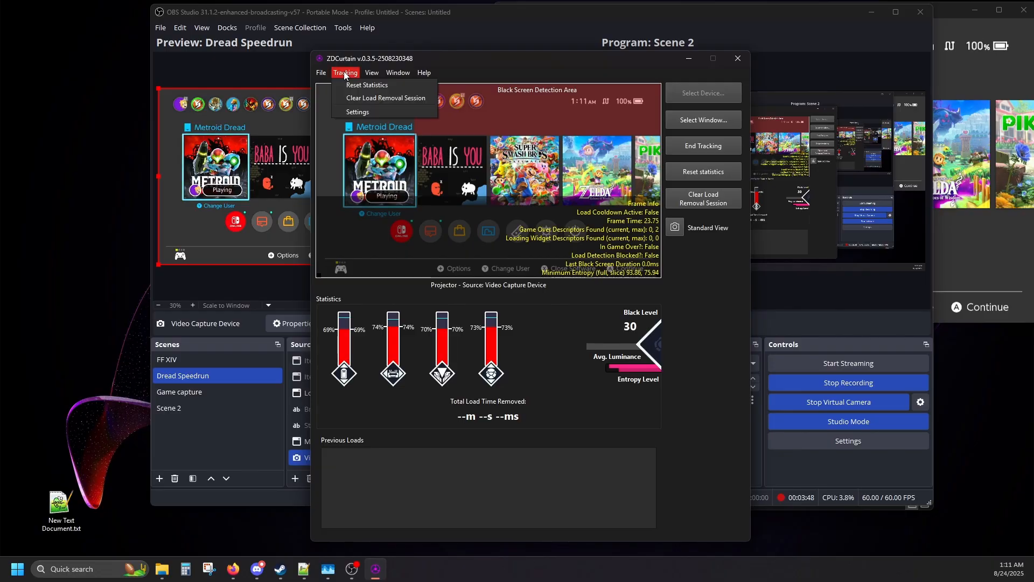
click(350, 115)
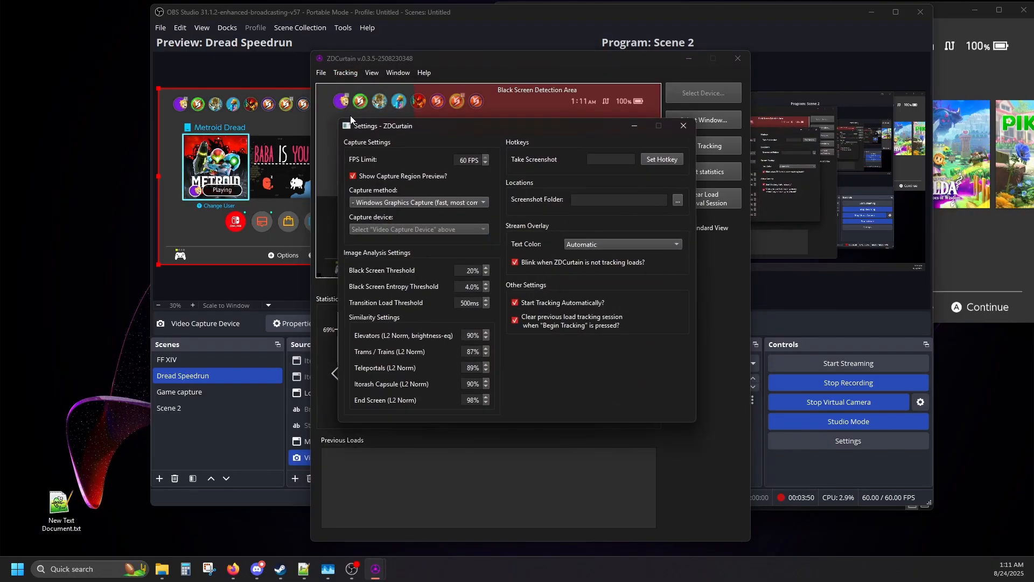
click(411, 202)
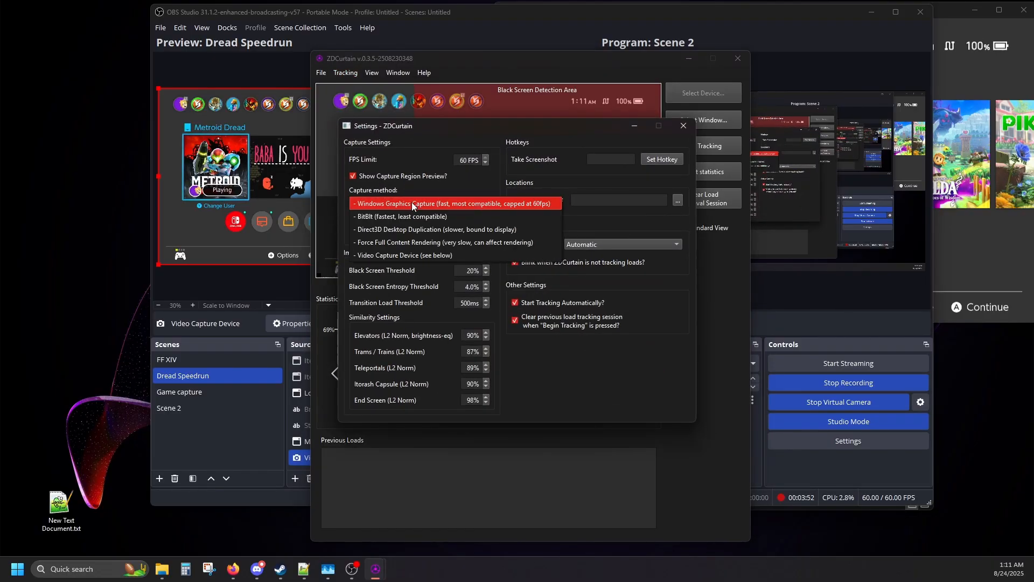
click(399, 257)
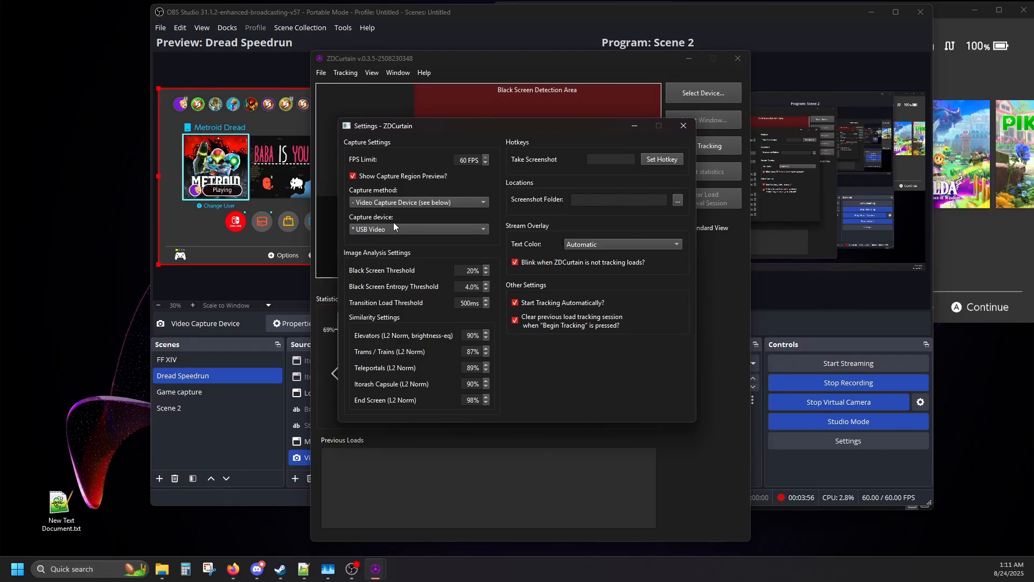
click(394, 229)
click(390, 239)
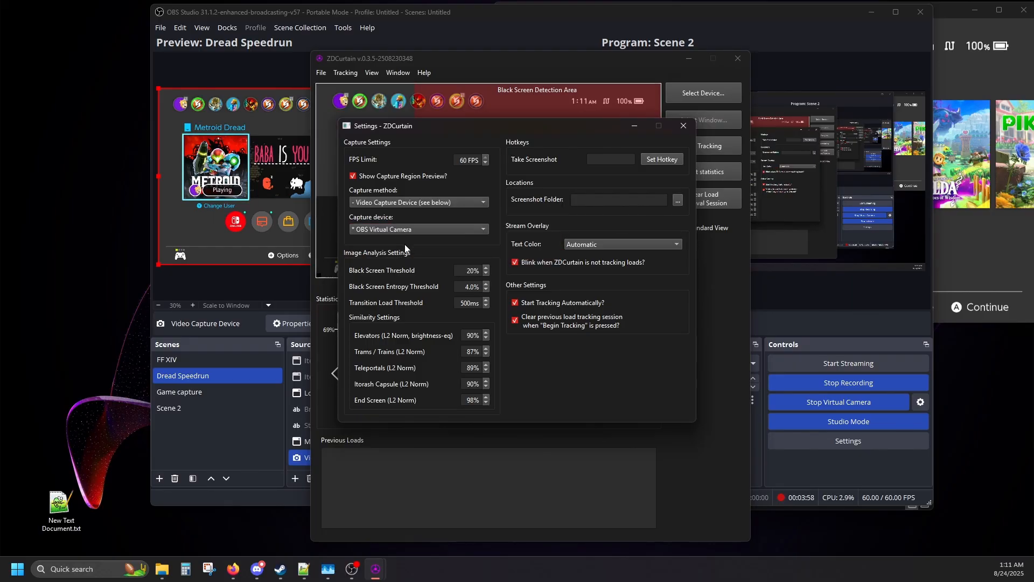
drag(471, 127, 760, 203)
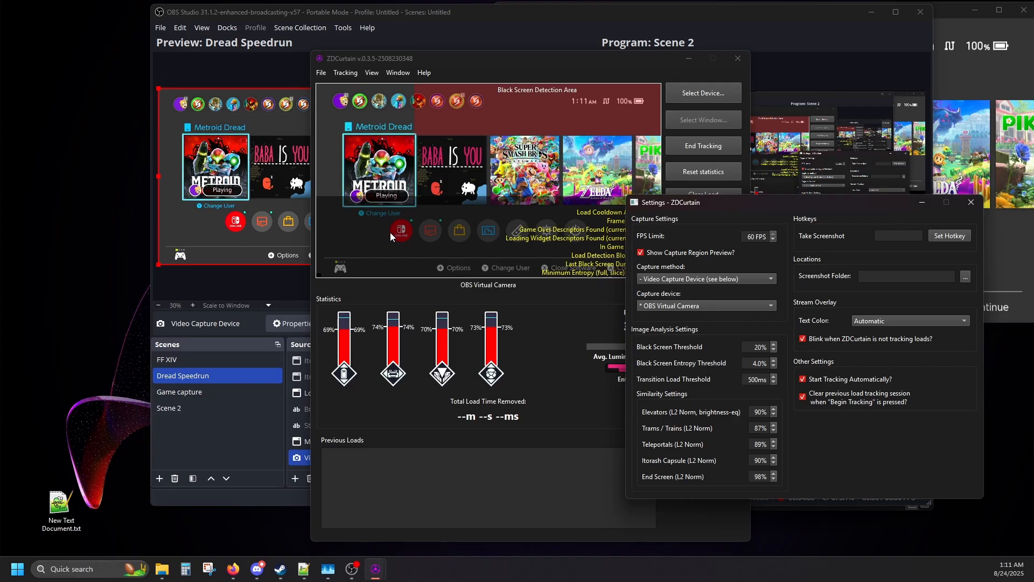
Set ZDCurtain's capture method to Windows Graphics Capture and close the settings
drag(729, 203, 430, 156)
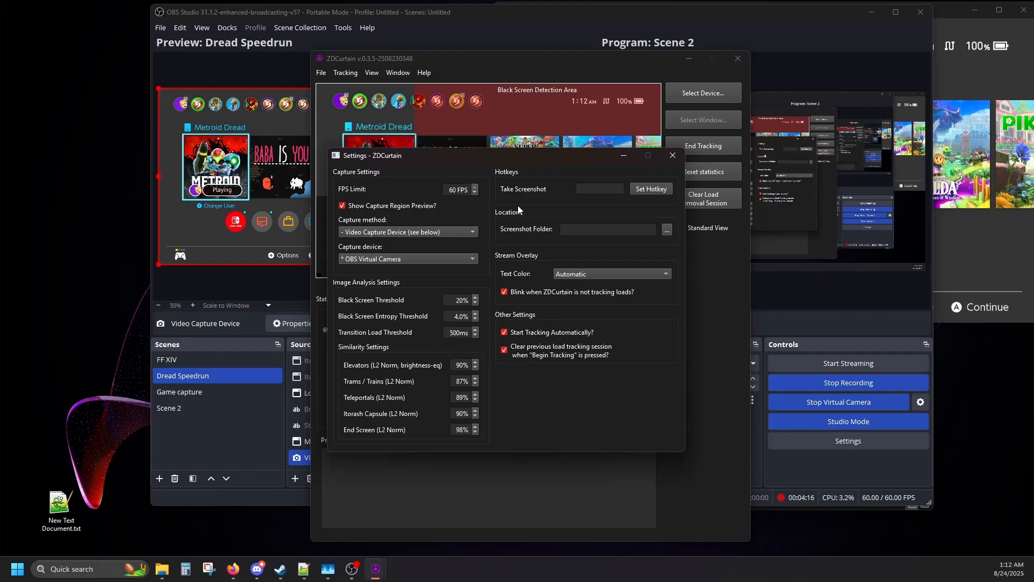
click(428, 258)
click(428, 230)
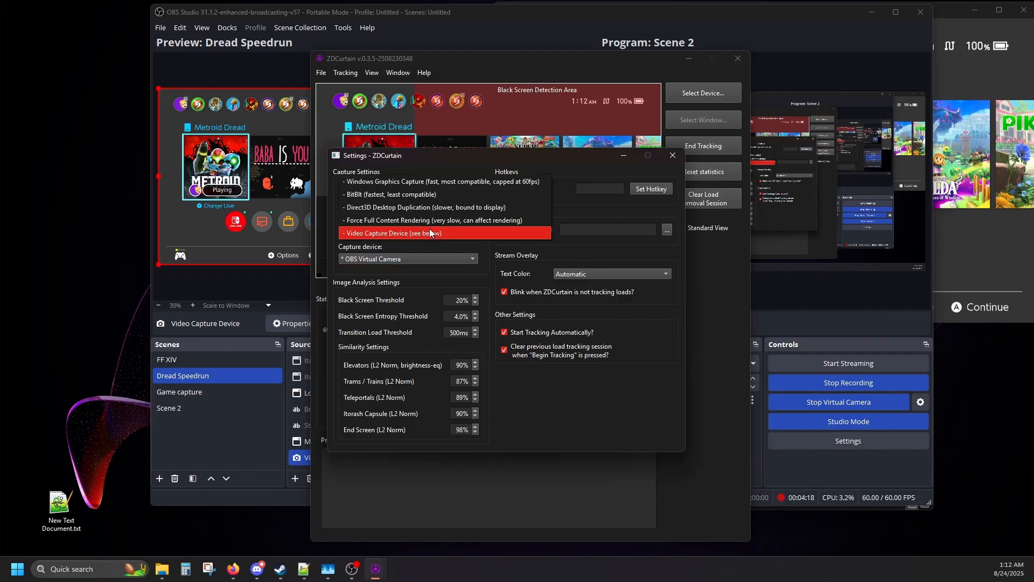
click(431, 181)
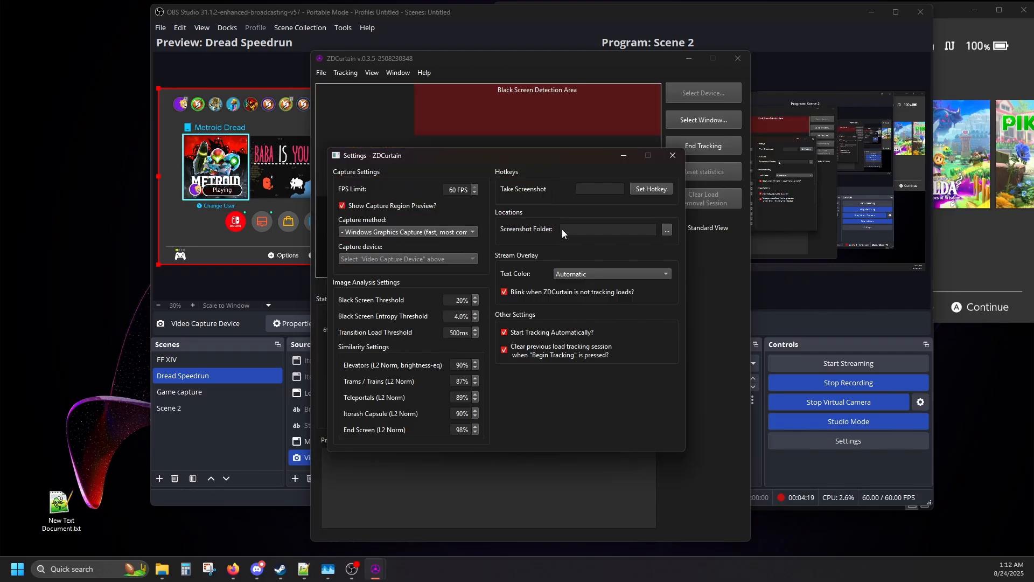
click(672, 156)
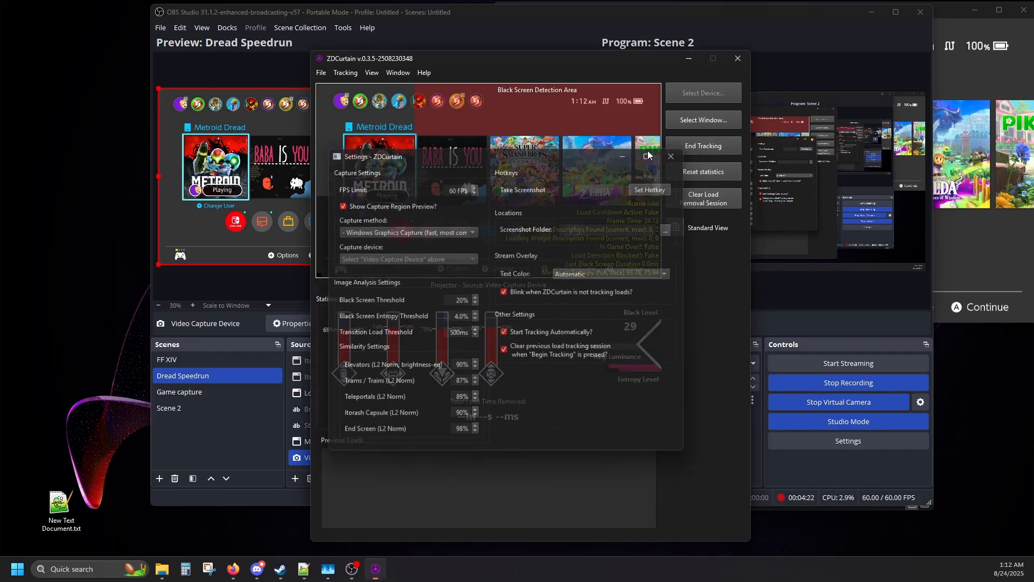
Stop the virtual camera in OBS and move the OBS window off the screen
click(838, 402)
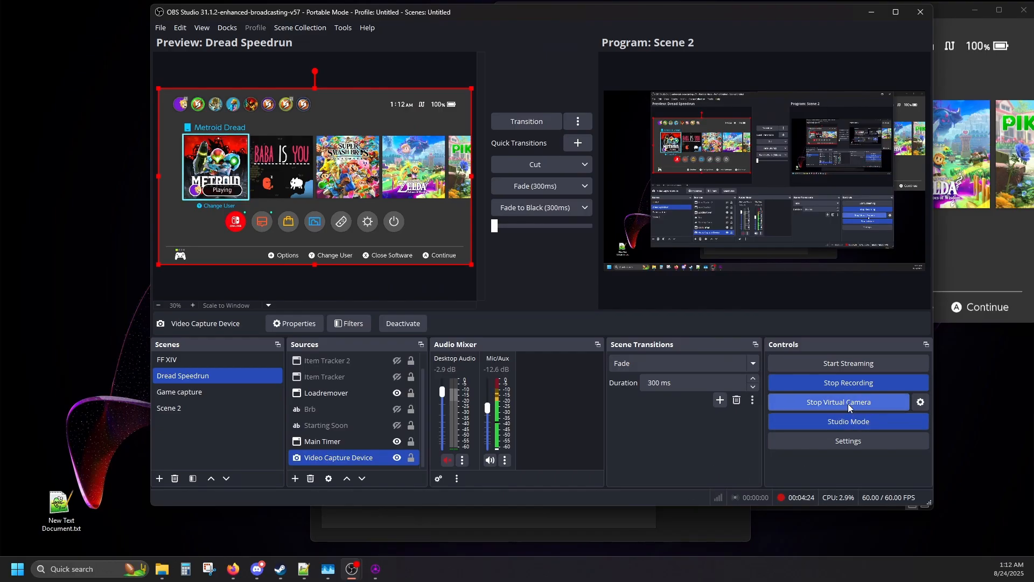
click(725, 518)
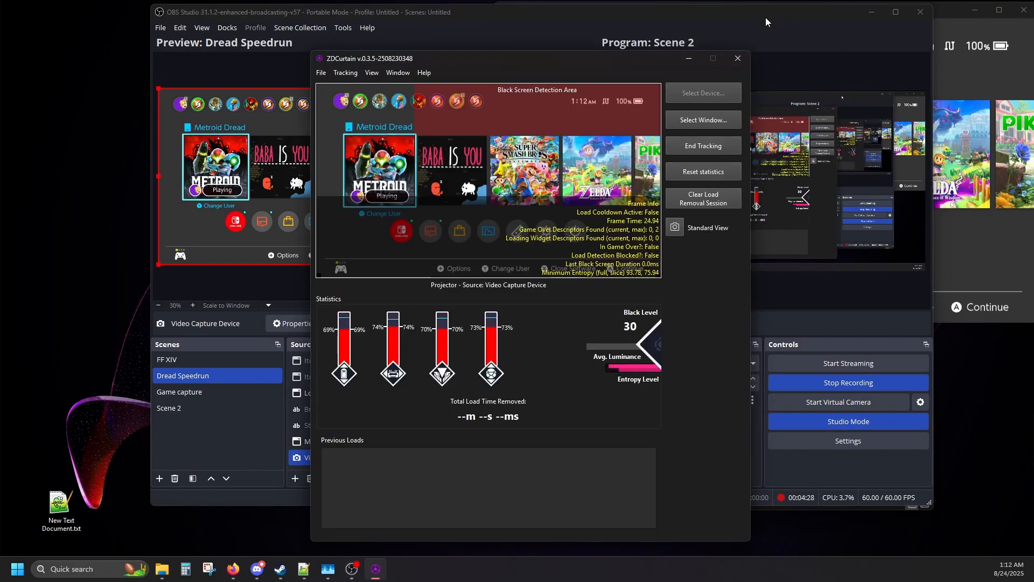
drag(763, 21, 0, 102)
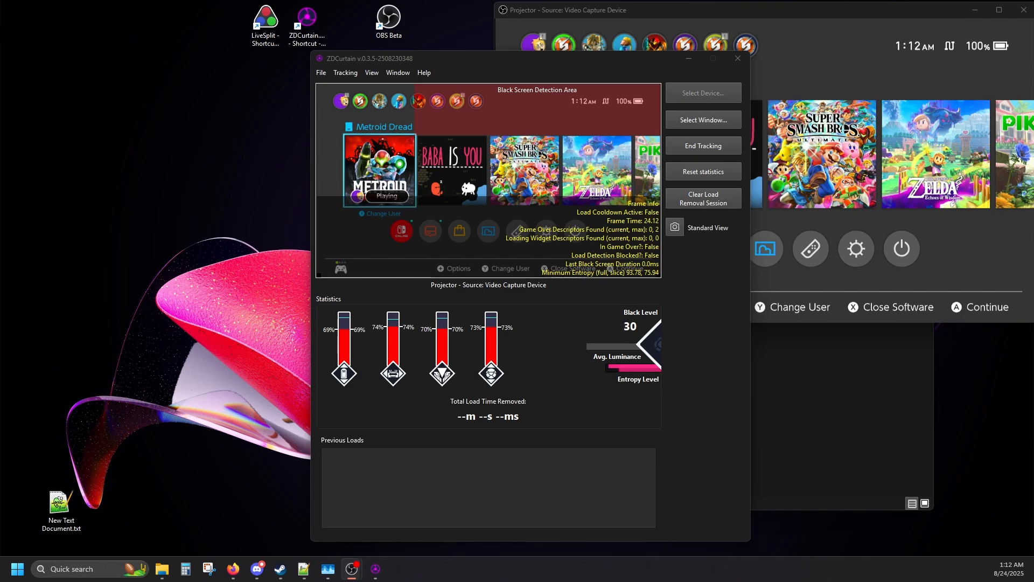
Show ZDCurtain's stream overlay and bring the OBS window back into view behind it
click(373, 74)
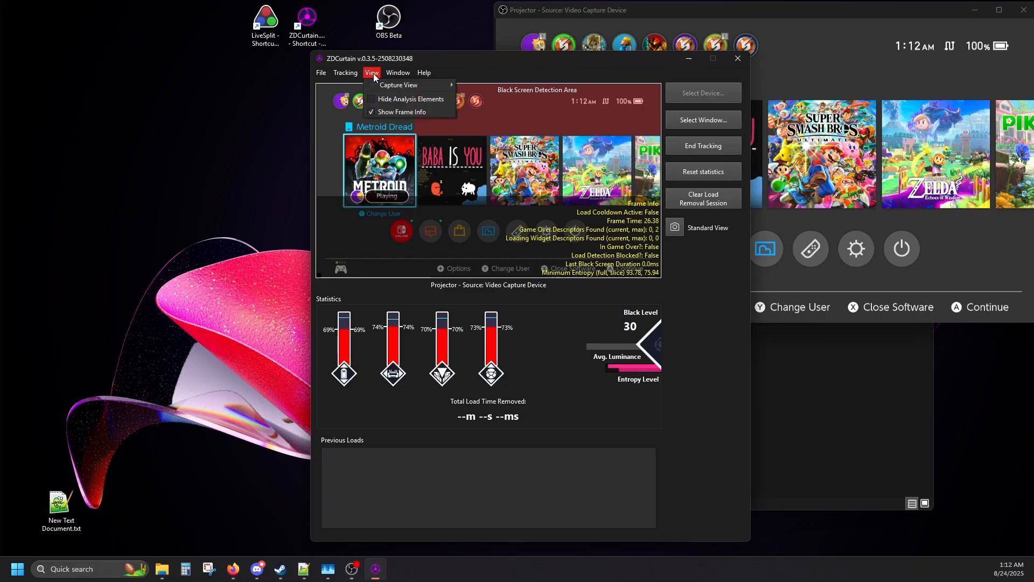
click(373, 74)
click(396, 73)
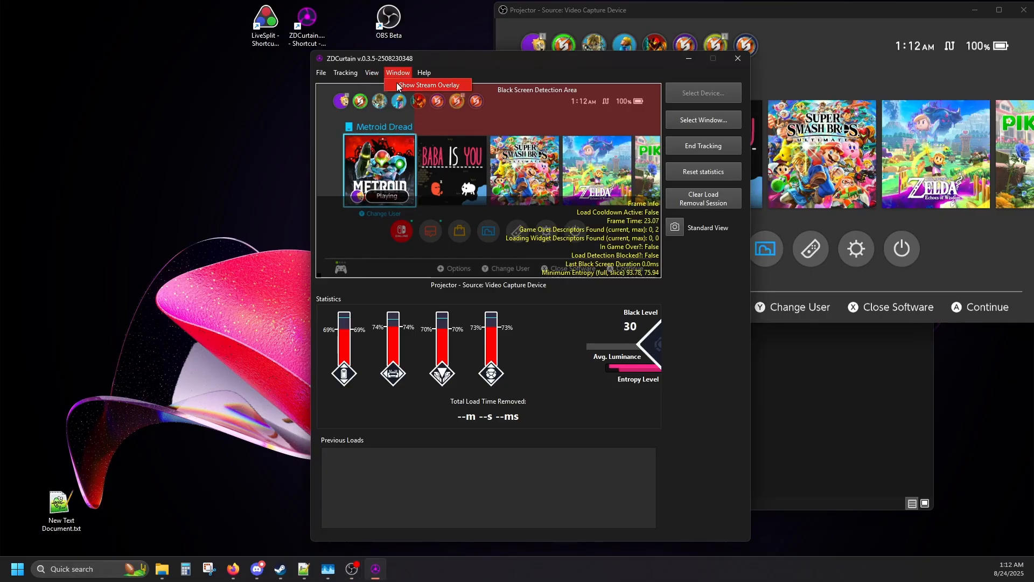
click(415, 85)
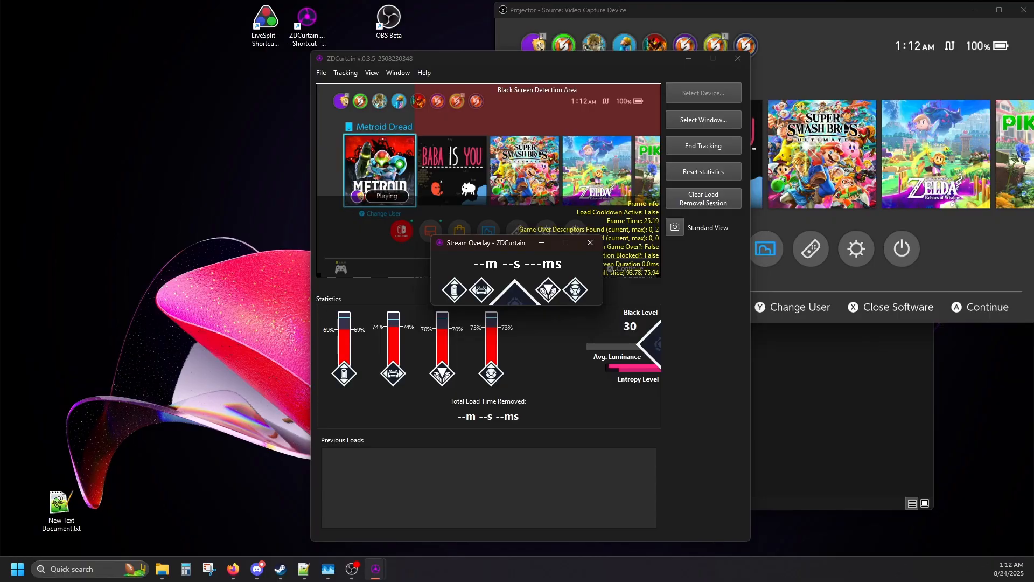
drag(0, 38, 503, 24)
drag(498, 237, 464, 204)
Set the stream overlay's background colour to green #23f71e and move the overlay over the OBS program view
click(550, 232)
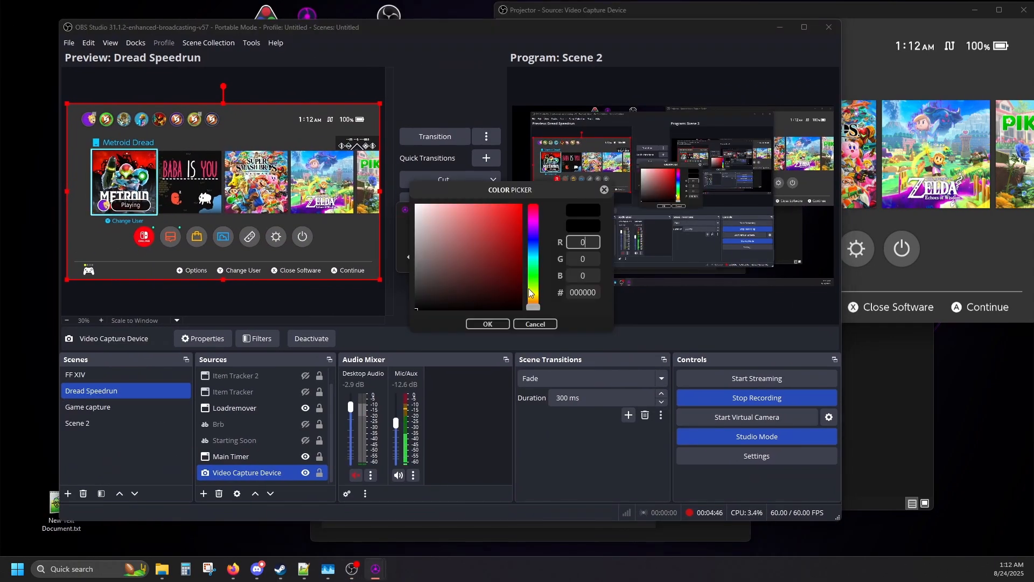
mouse_move(531, 302)
mouse_down()
mouse_move(534, 274)
mouse_move(505, 259)
mouse_move(509, 207)
mouse_up()
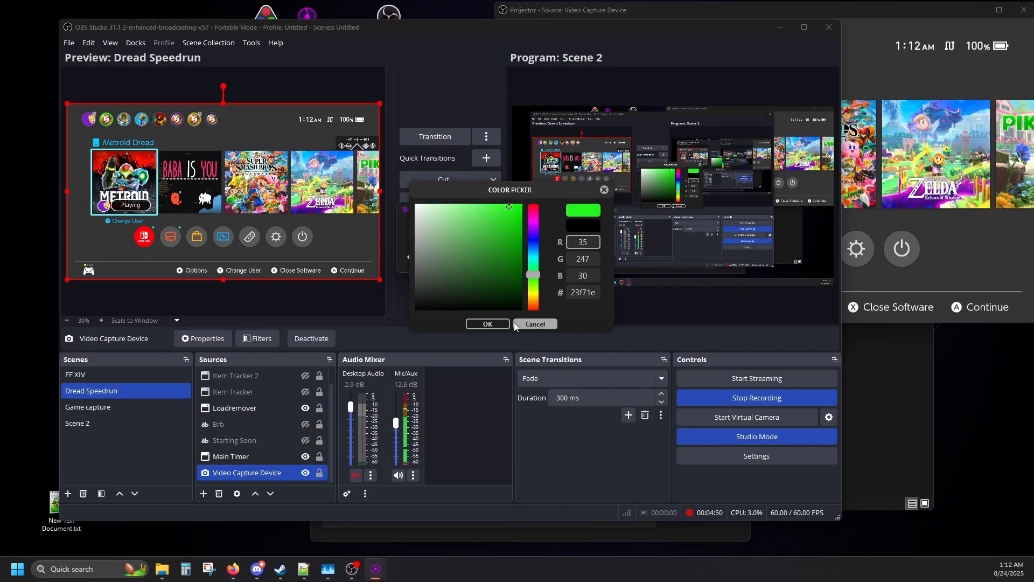
click(486, 323)
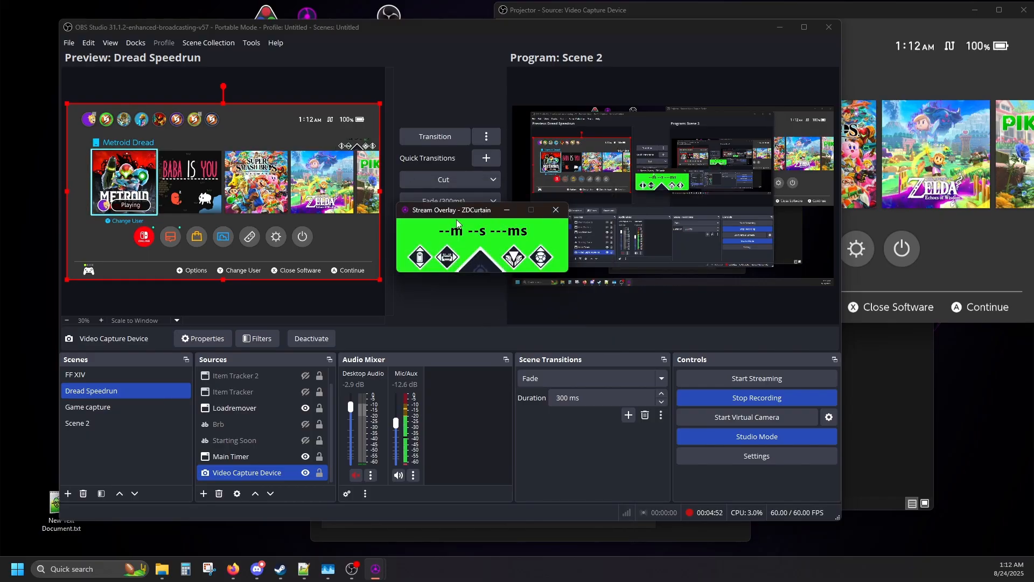
drag(456, 208, 650, 197)
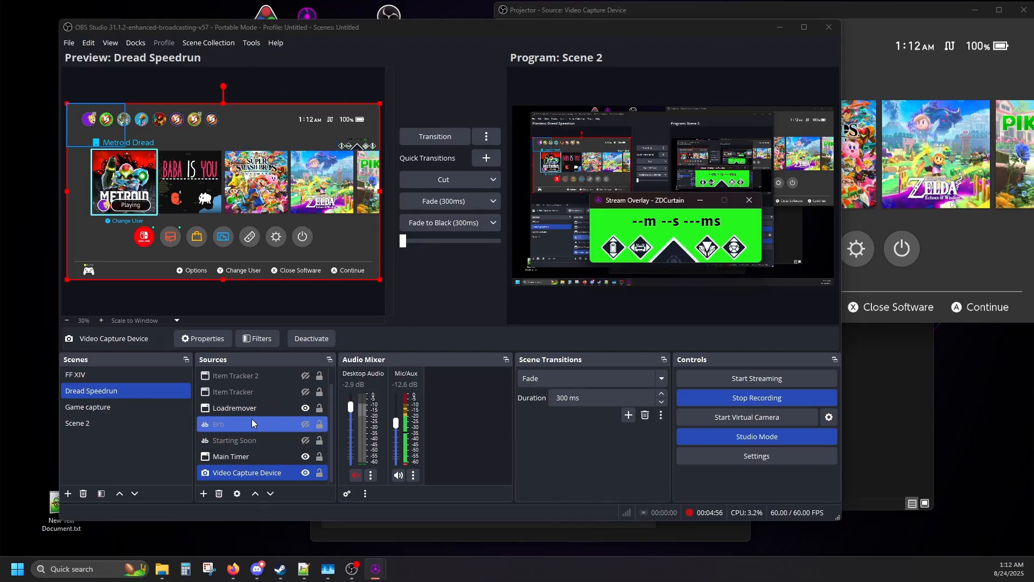
Open the properties of the Loadremover source in OBS and examine its window capture settings beside the stream overlay
click(204, 493)
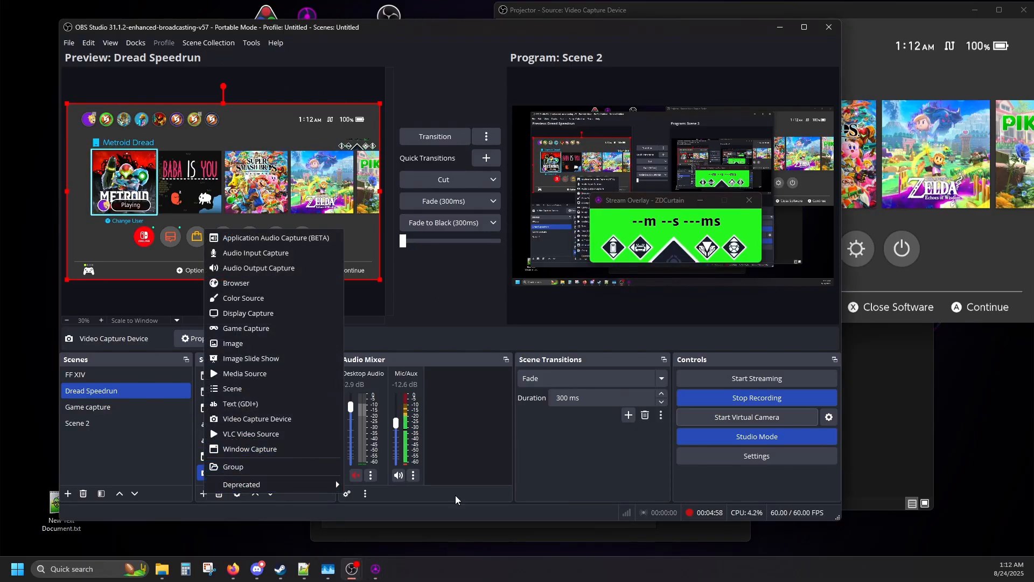
key(Escape)
click(237, 407)
click(202, 337)
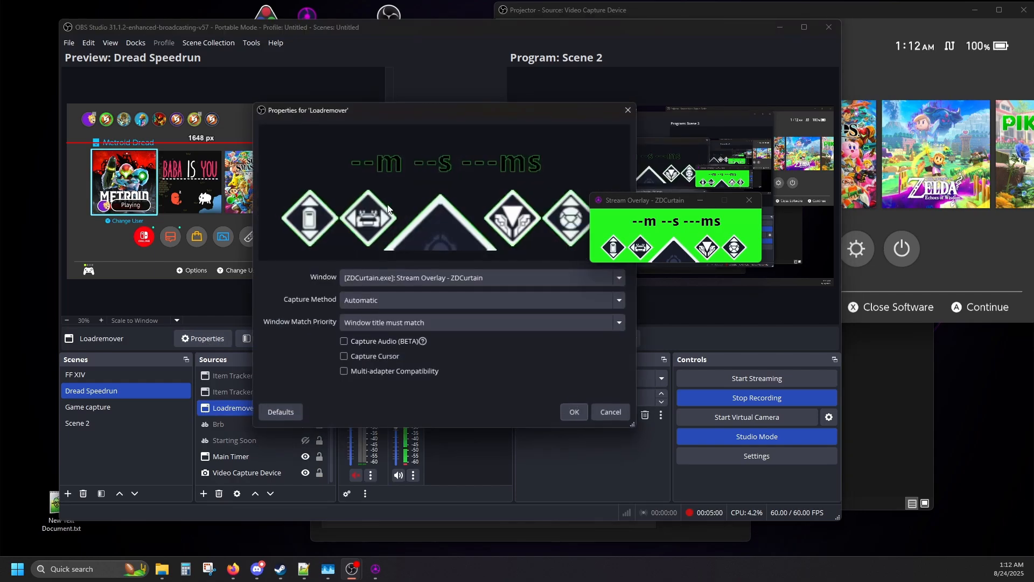
drag(405, 108, 320, 62)
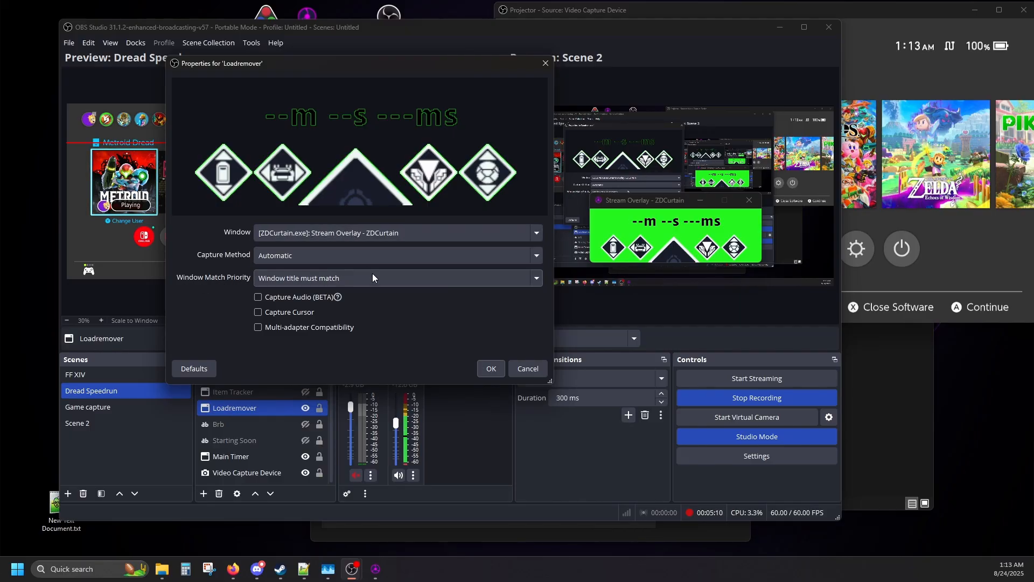
drag(647, 206, 626, 196)
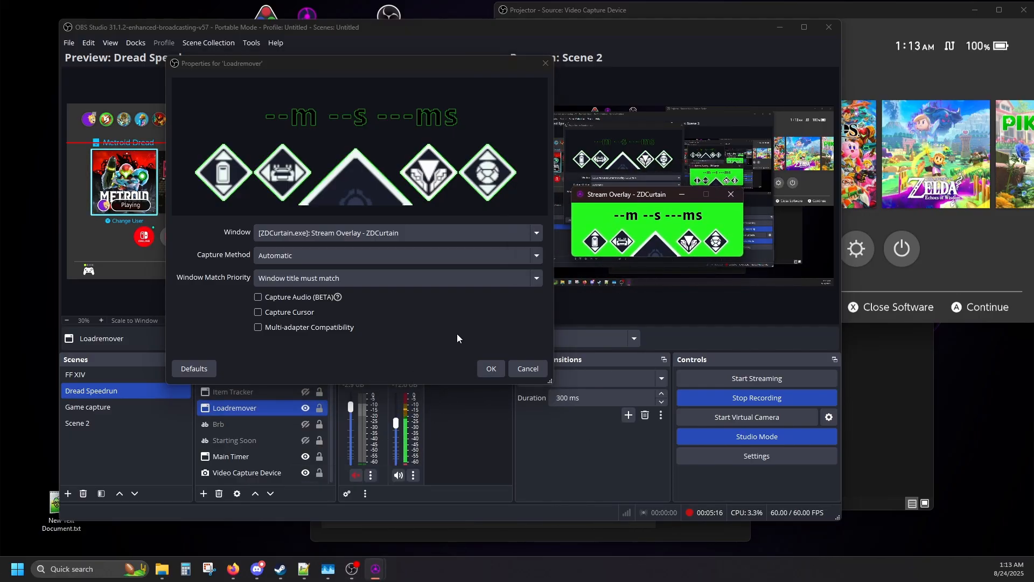
Accept the Loadremover source's properties and open its filters to show the Color Key settings
click(490, 368)
click(250, 338)
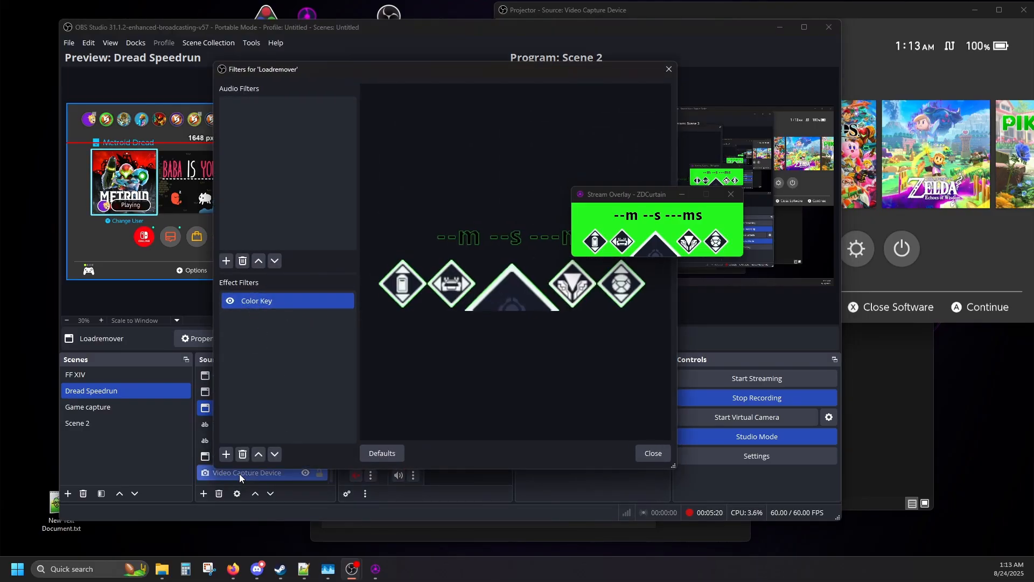
click(226, 454)
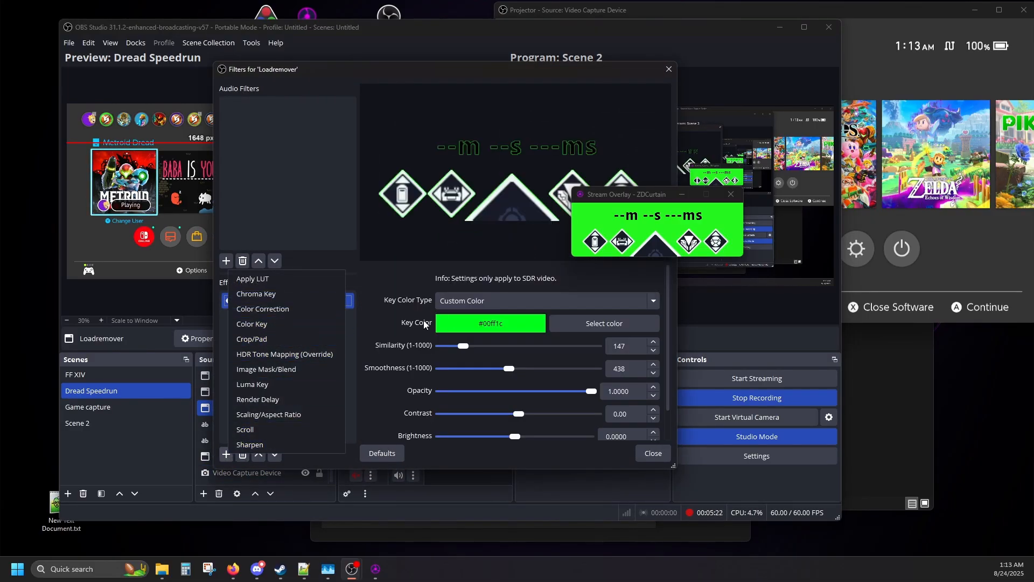
click(405, 324)
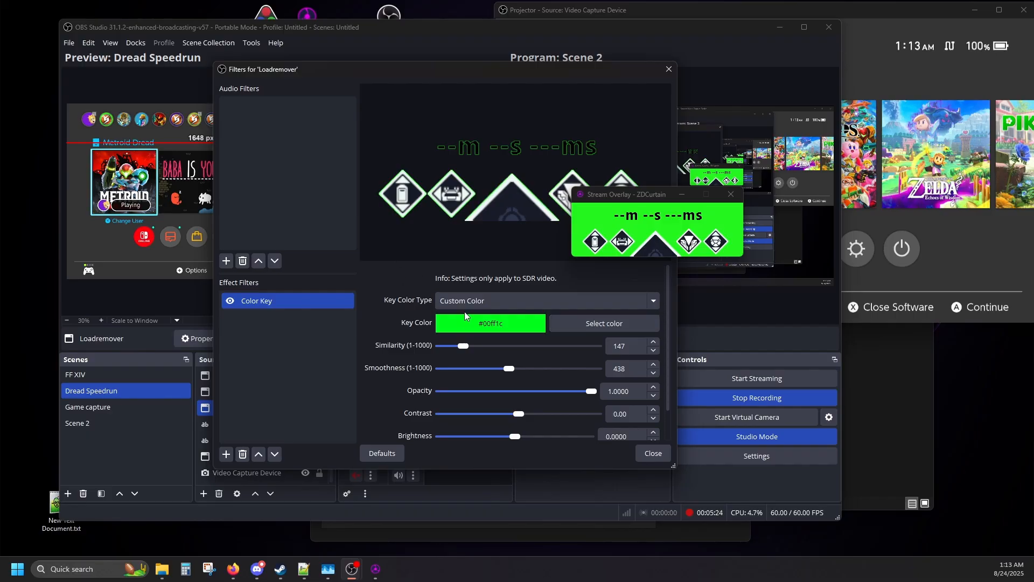
Set the Color Key filter's key colour to #24f71f by sampling the green background of the stream overlay
click(579, 324)
click(357, 257)
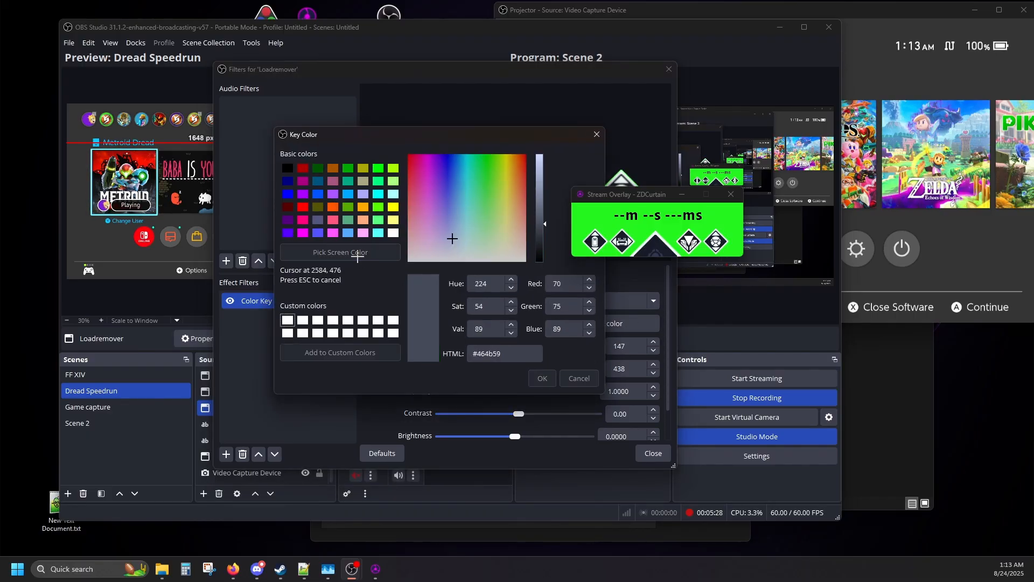
click(735, 215)
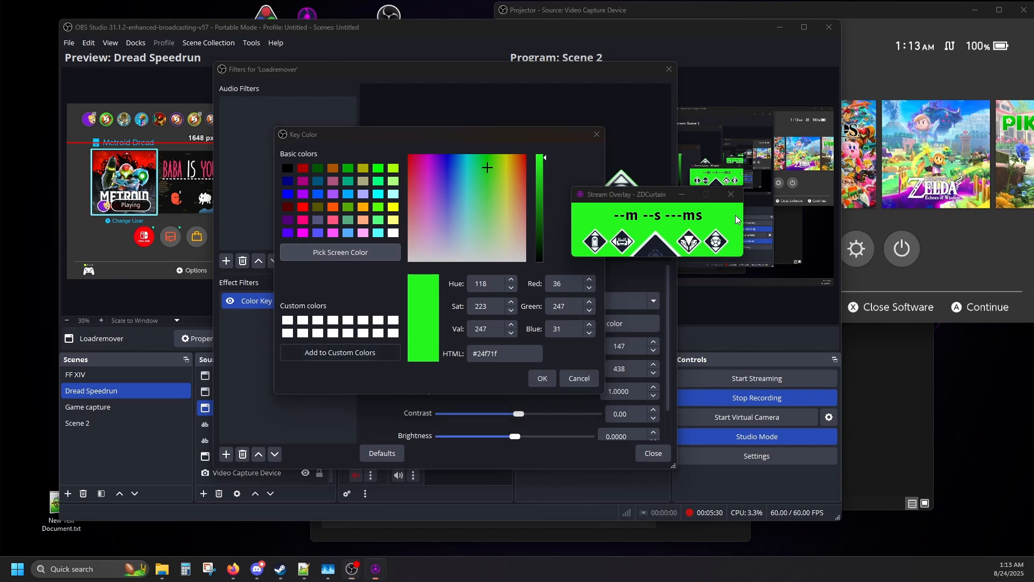
click(539, 323)
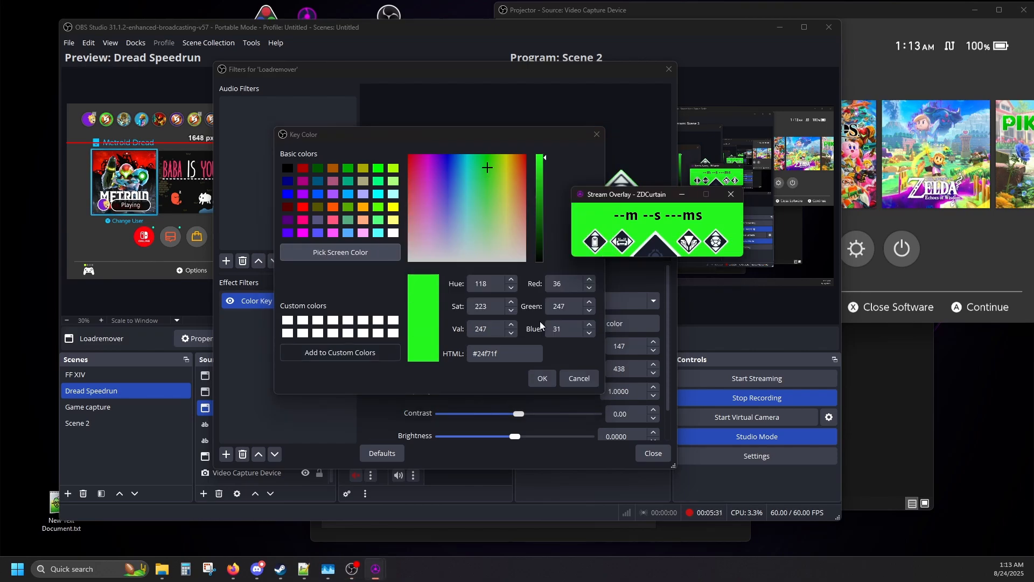
click(542, 383)
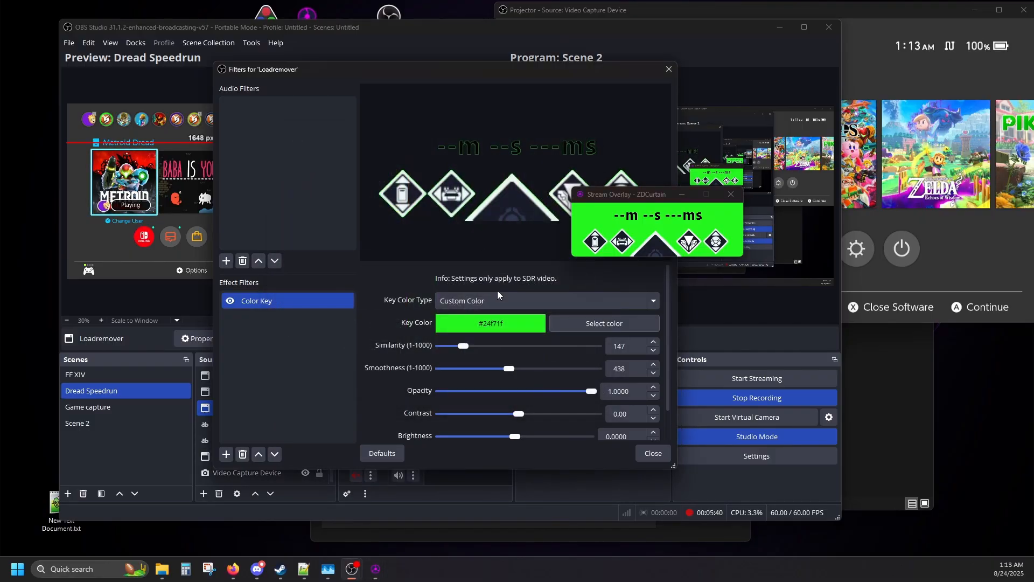
Move the filters window clear of the stream overlay, adjust the Color Key similarity slightly and close the filters
drag(462, 69, 383, 73)
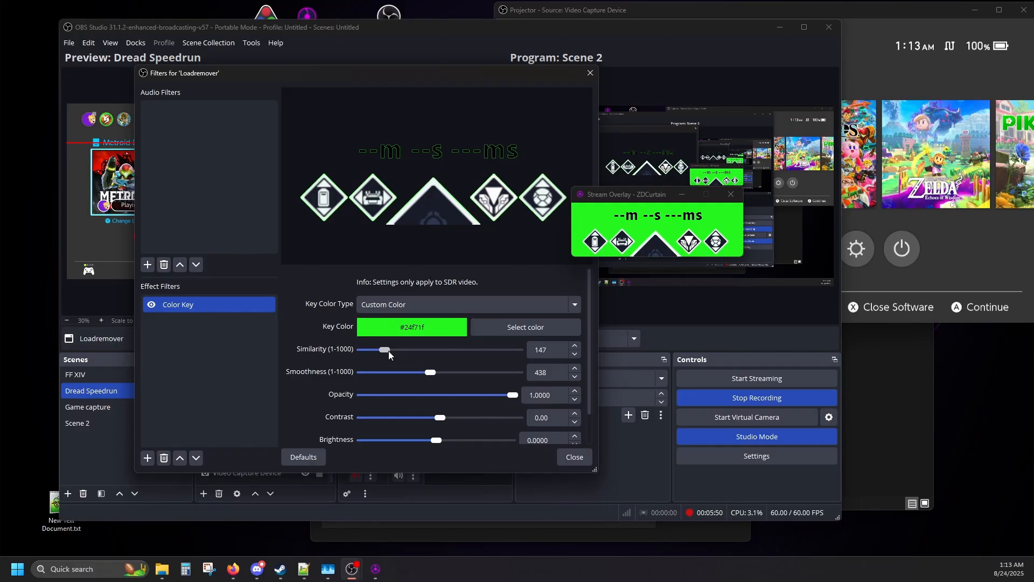
drag(388, 350, 383, 349)
click(574, 457)
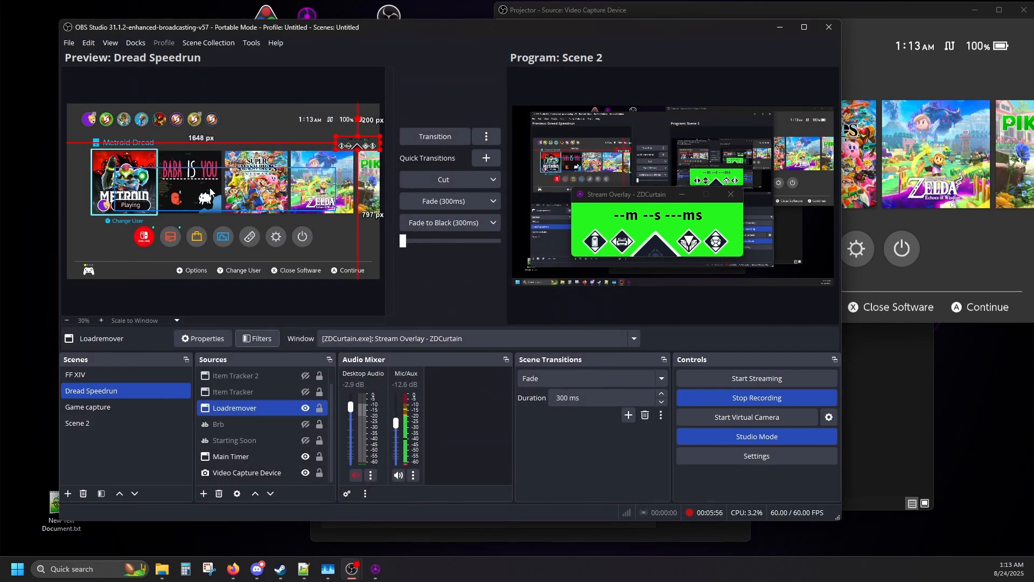
Transition the program output to the Dread Speedrun scene to examine the keyed overlay on the game capture, and return to Scene 2
click(440, 136)
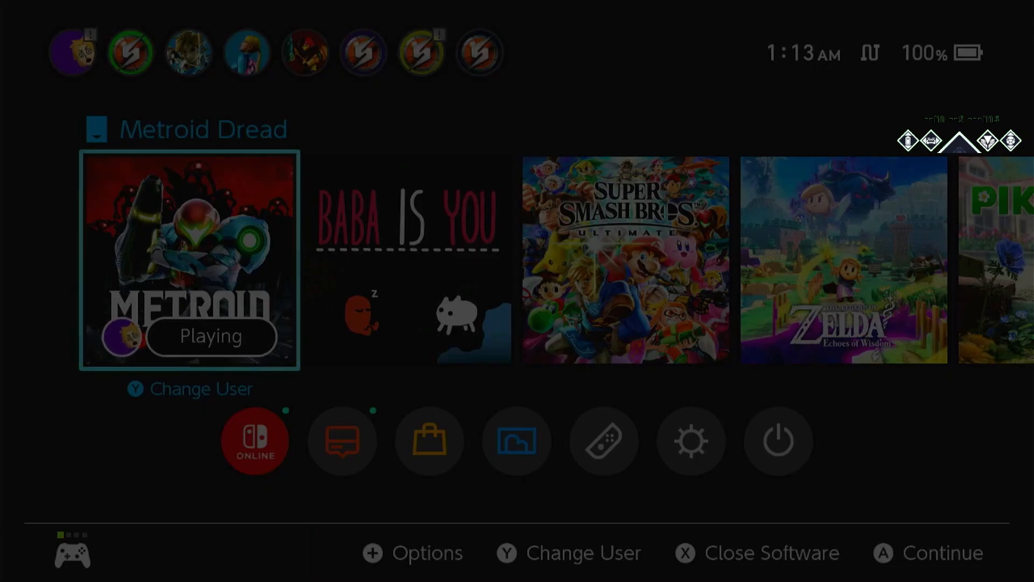
key(Up)
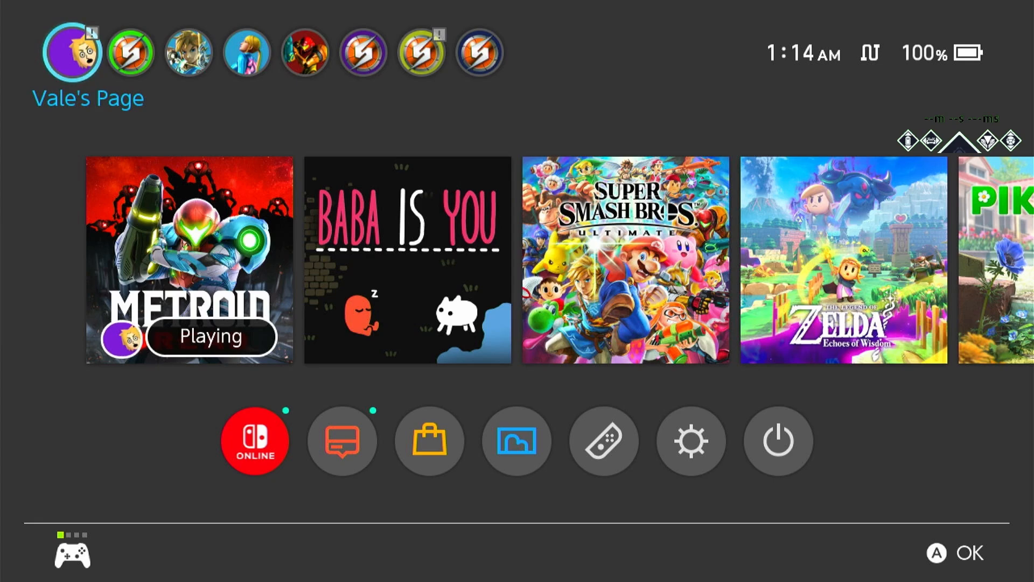
click(418, 142)
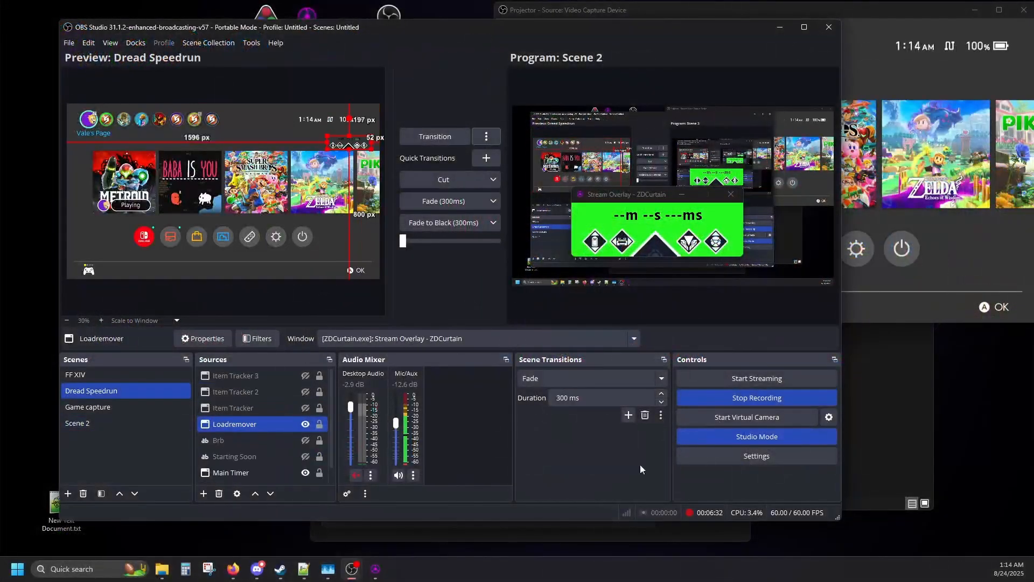
Bring the main ZDCurtain window to the front and move it beside the stream overlay
mouse_move(376, 569)
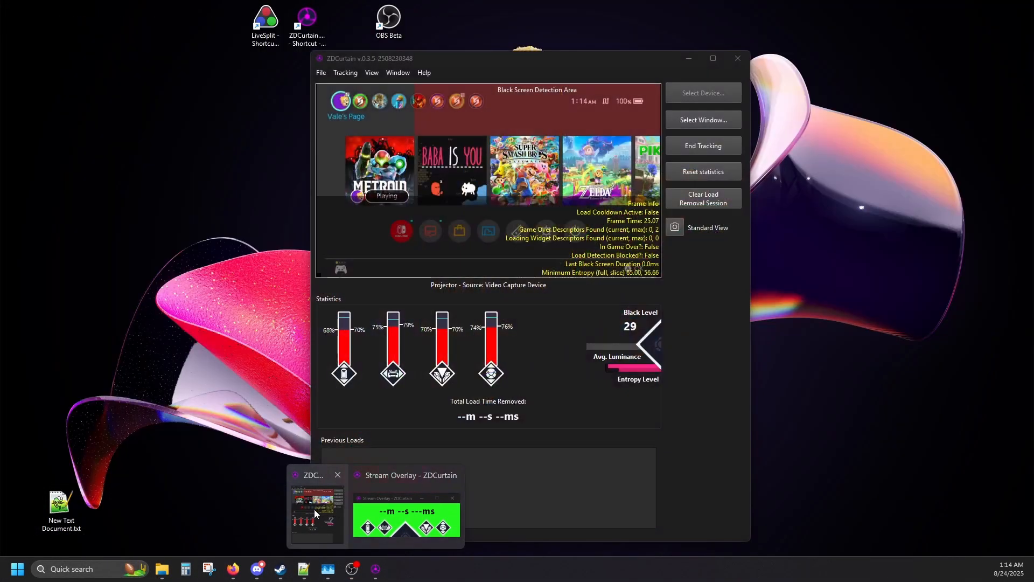
click(318, 508)
drag(456, 66, 317, 63)
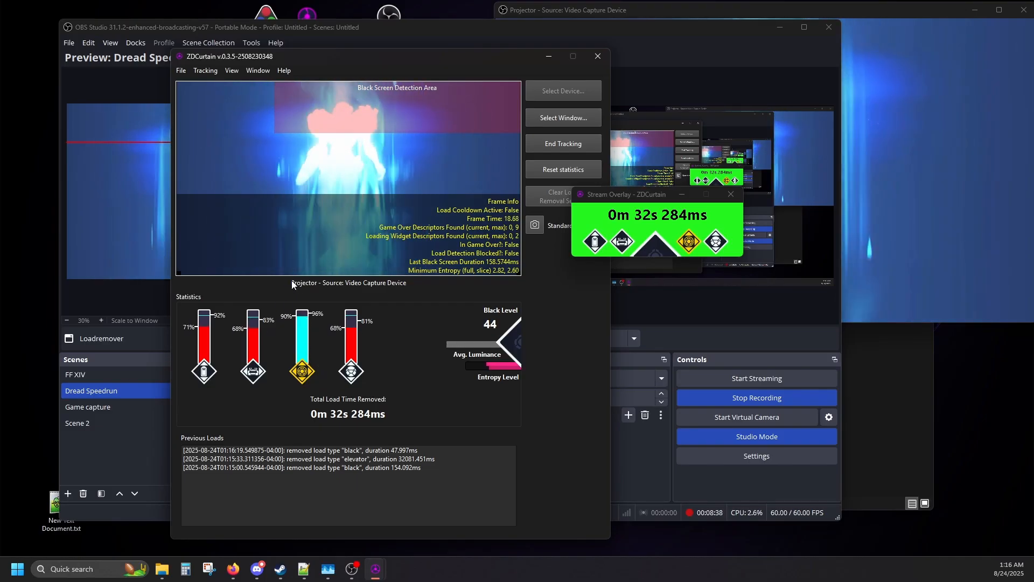
Open ZDCurtain's settings, examine the image analysis thresholds and similarity settings, and close them
click(205, 71)
click(221, 109)
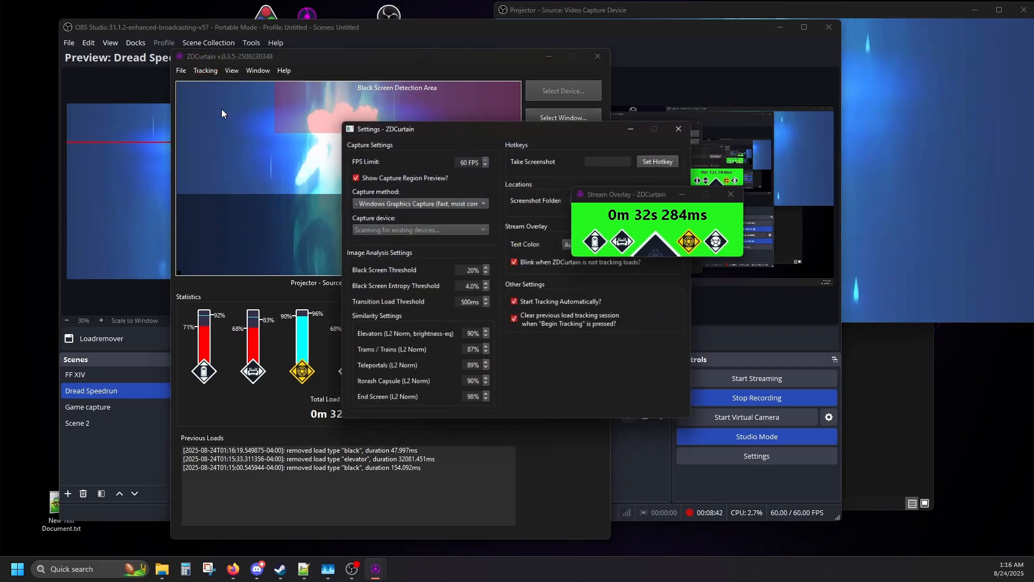
drag(465, 127, 506, 102)
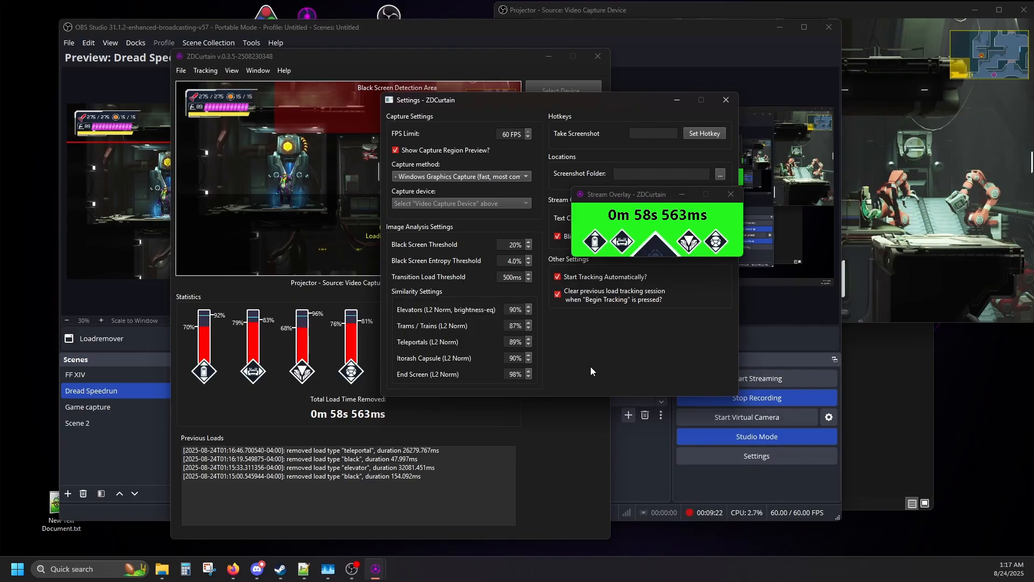
click(723, 95)
Save the ZDCurtain settings as settings.toml in the ZDCurtain folder
click(180, 73)
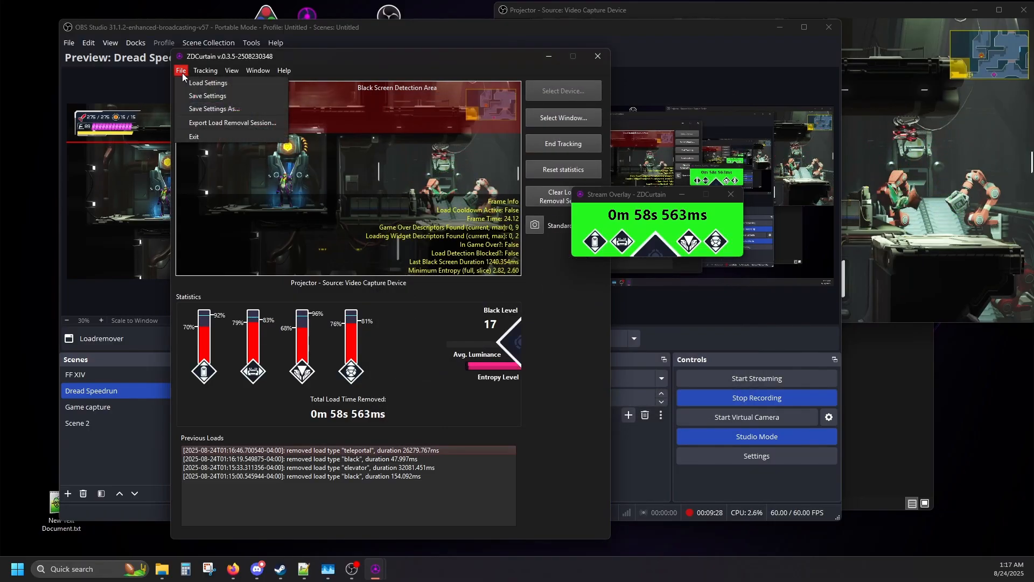
click(214, 108)
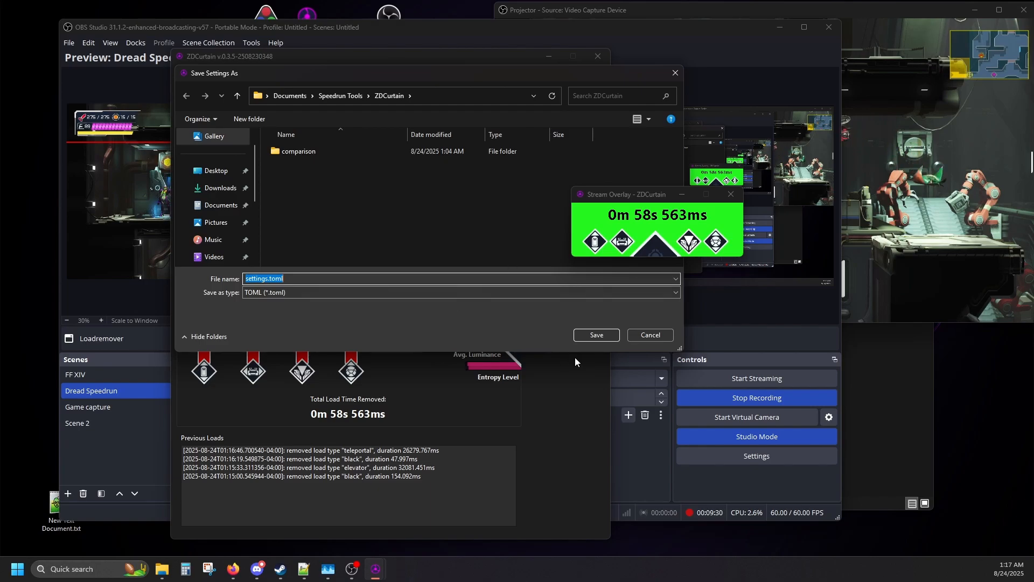
click(595, 335)
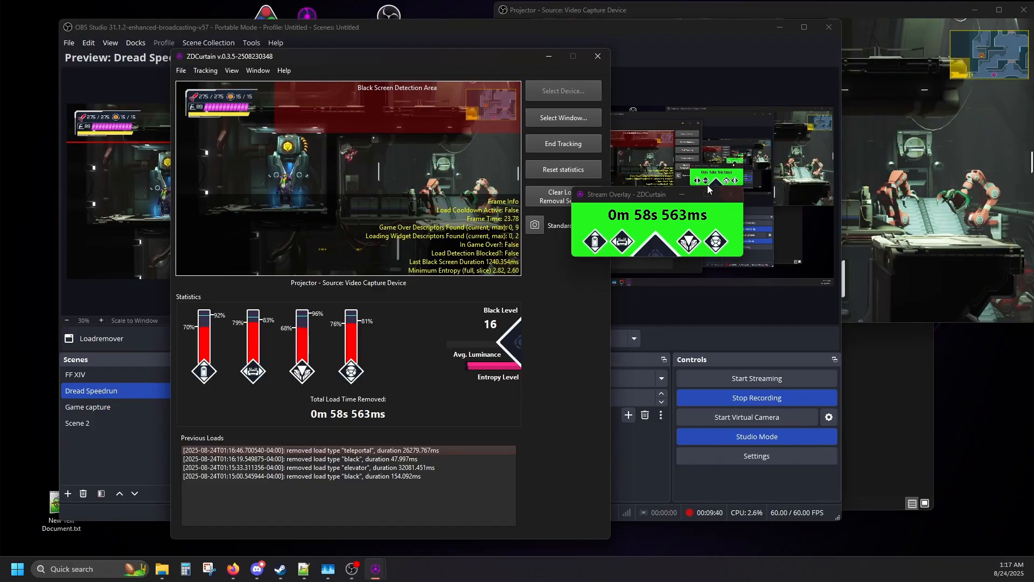
End load tracking in ZDCurtain and decline exporting the load removal session
click(567, 150)
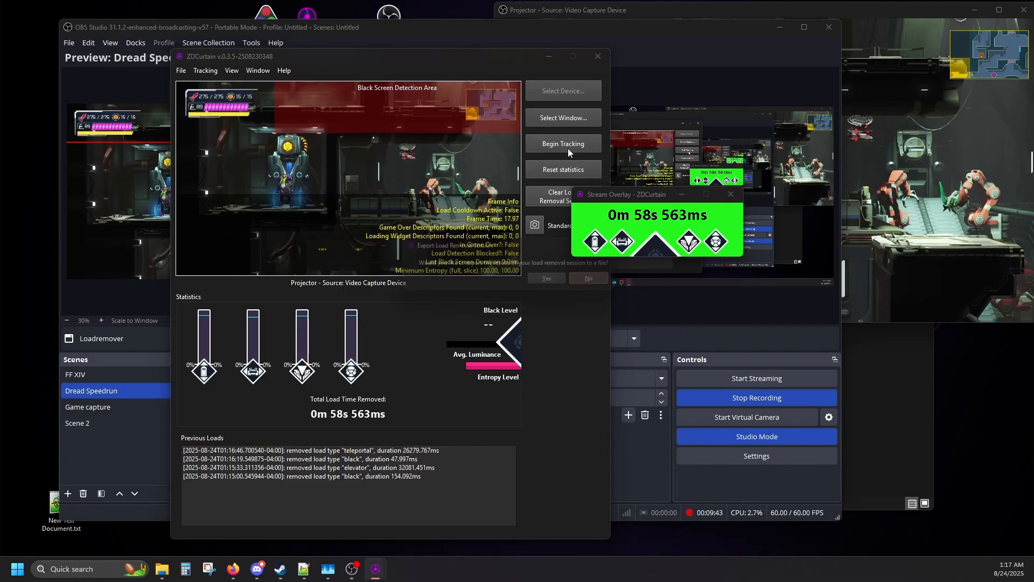
click(590, 283)
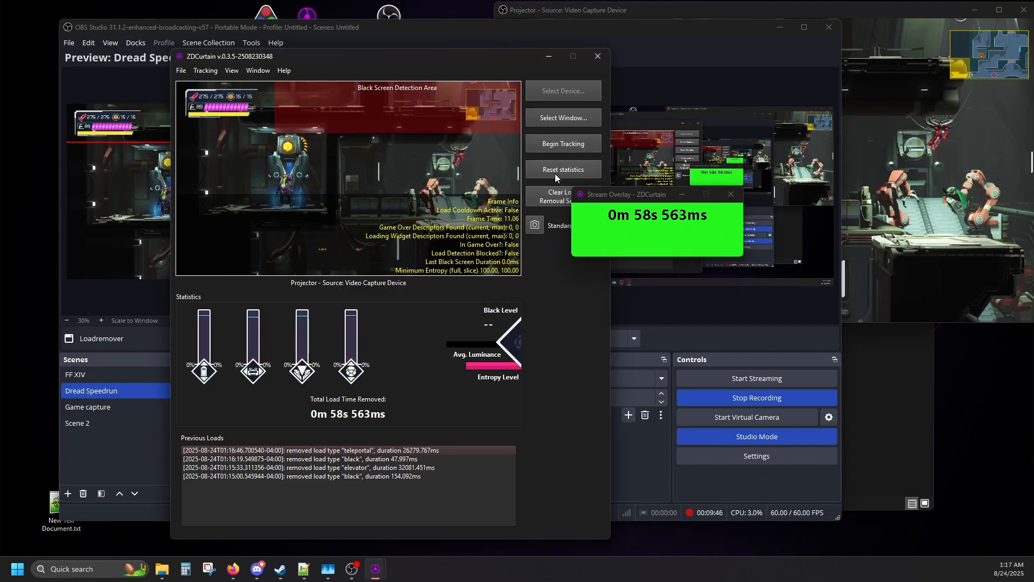
Move the stream overlay off the session controls, clear the load removal session and begin tracking again
drag(629, 193, 619, 244)
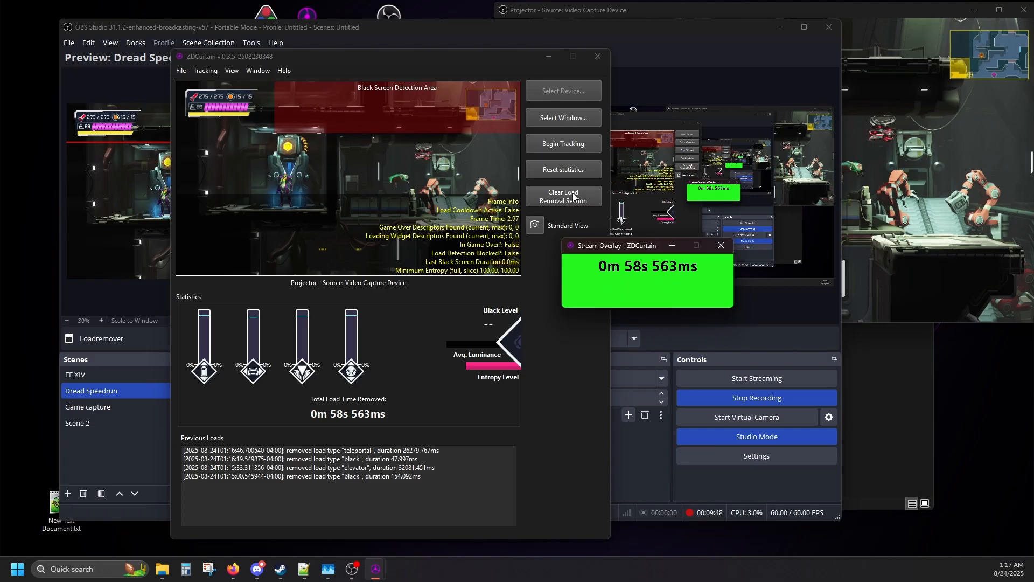
click(586, 189)
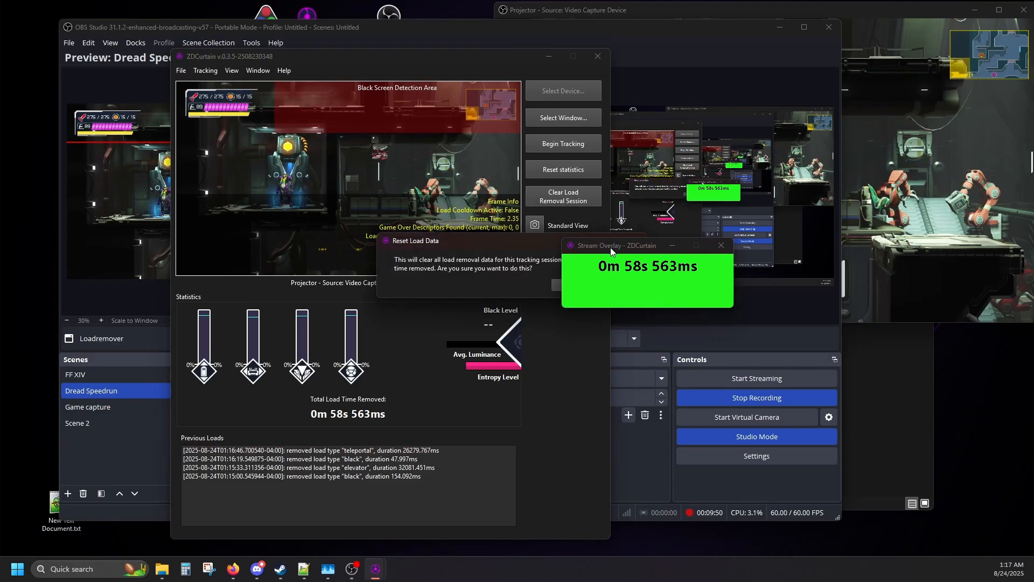
click(557, 282)
click(555, 286)
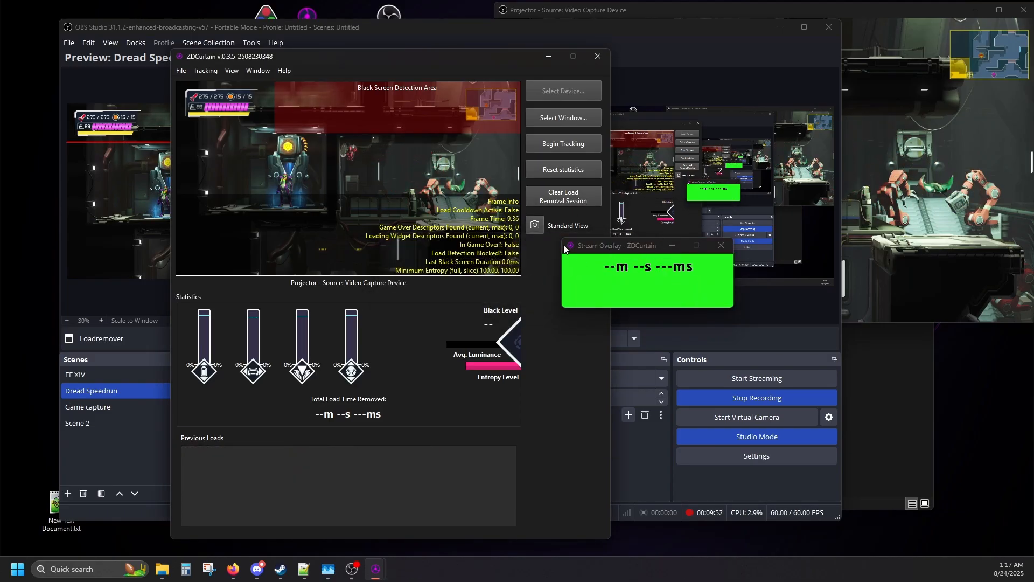
click(566, 151)
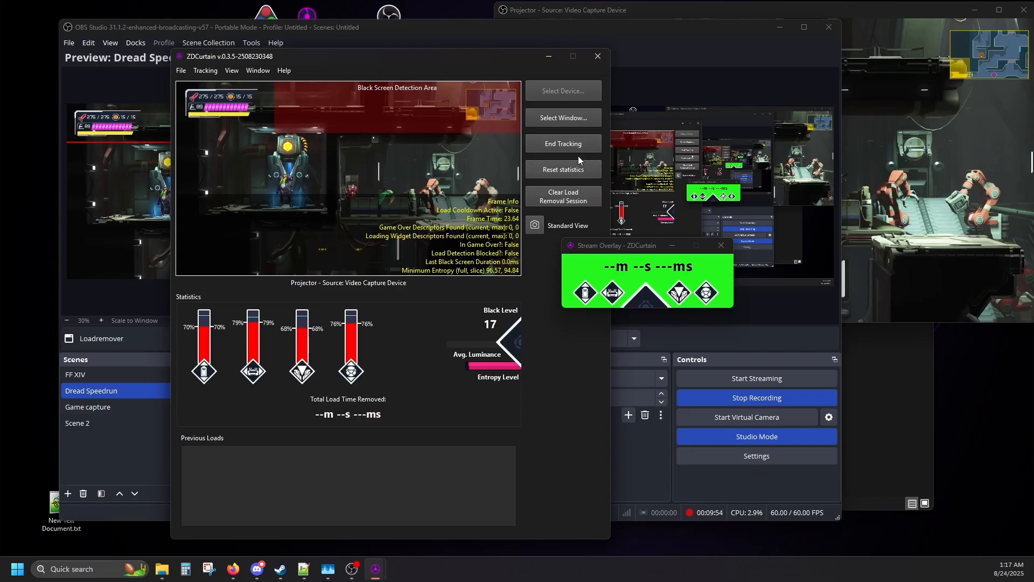